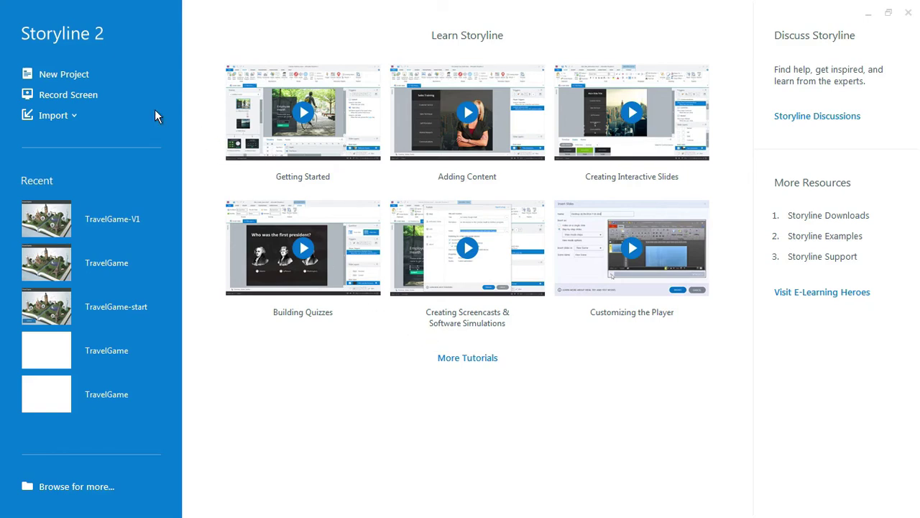
# Start a new blank Storyline 2 project from the start screen
pyautogui.click(65, 74)
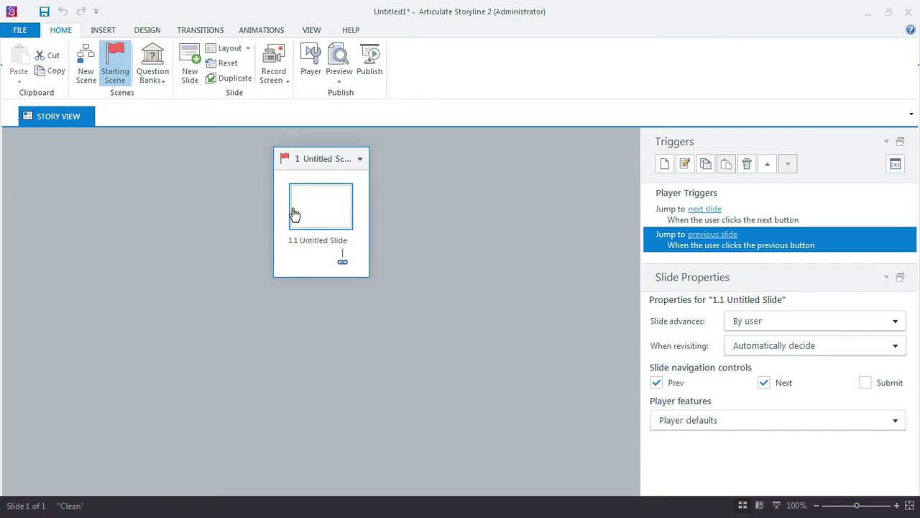
pyautogui.click(151, 32)
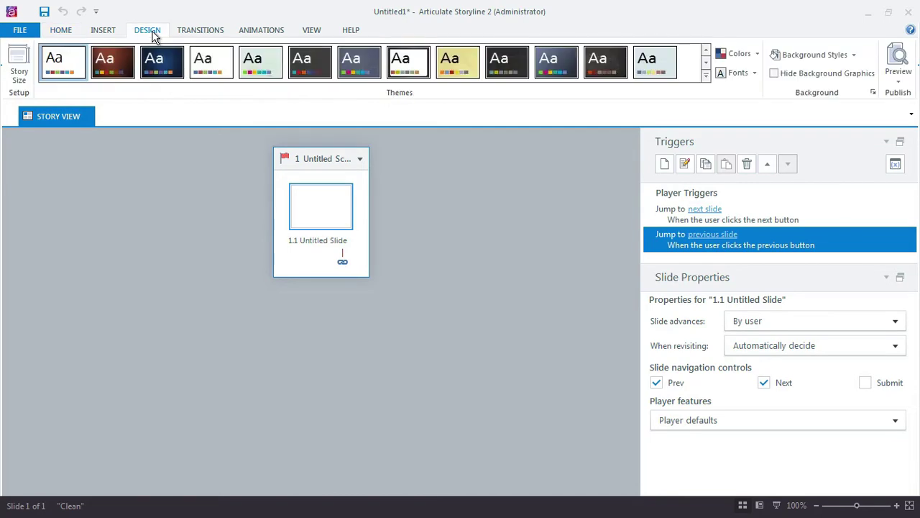
pyautogui.click(23, 71)
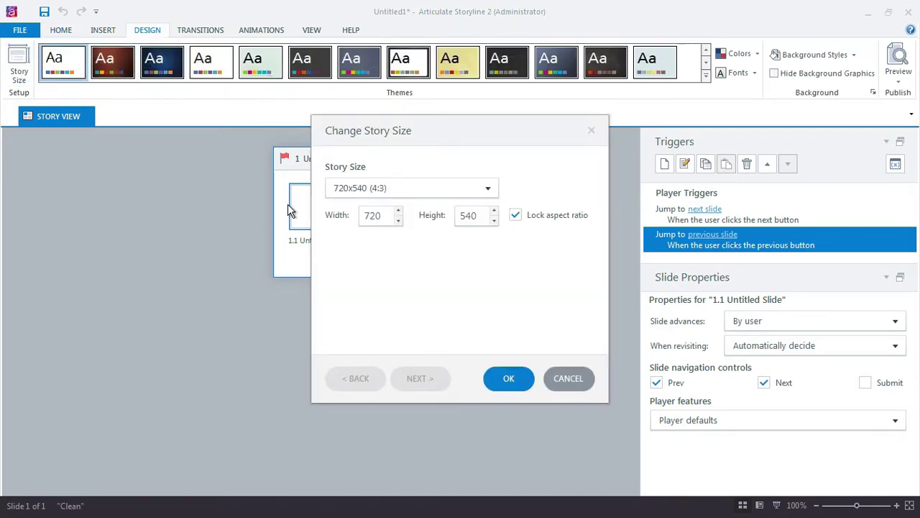
pyautogui.click(461, 188)
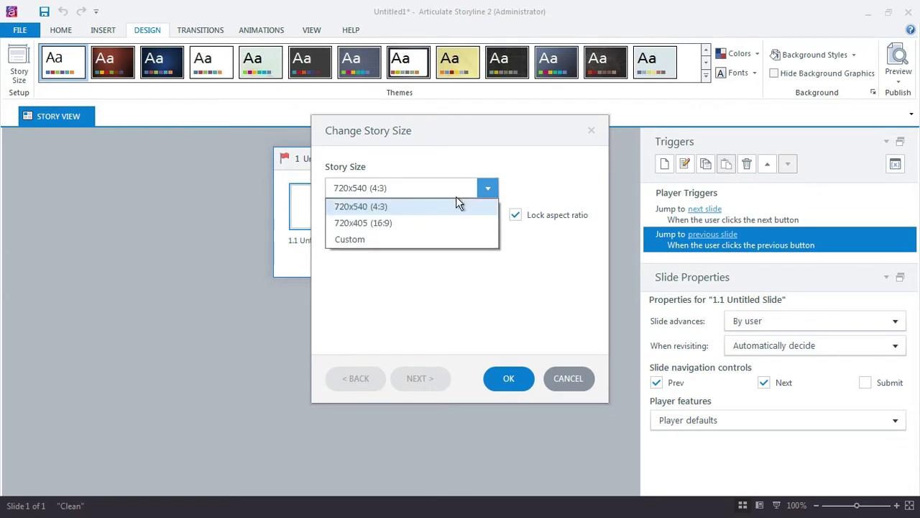
pyautogui.click(447, 315)
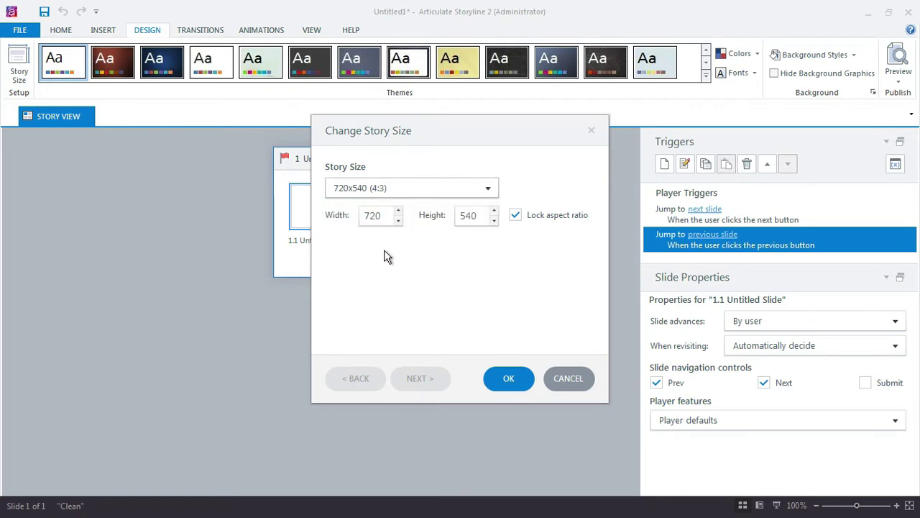
pyautogui.click(561, 381)
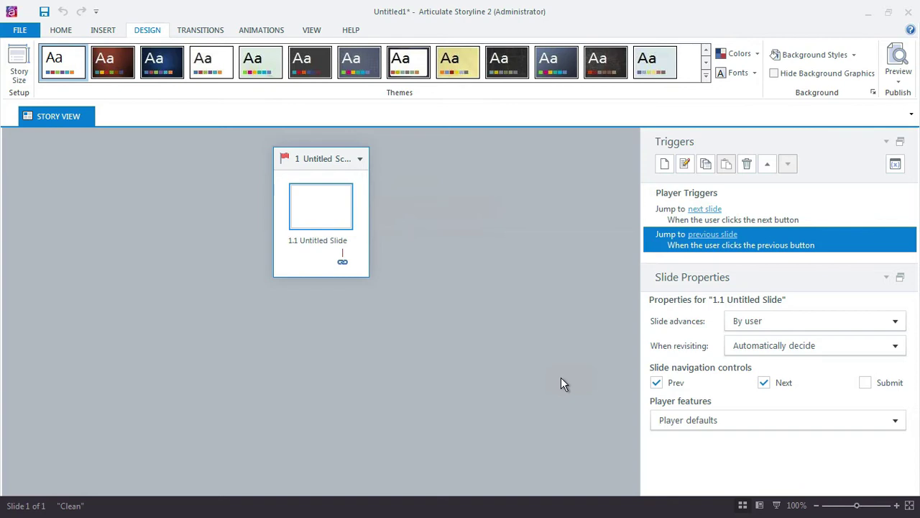
# Open slide 1.1 and switch to Slide Master view to edit the Blank layout
pyautogui.doubleClick(326, 209)
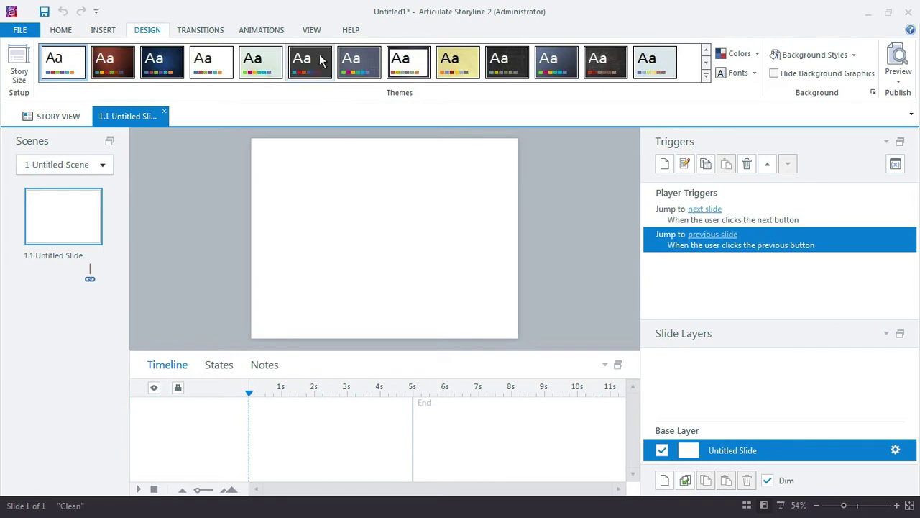
pyautogui.click(312, 30)
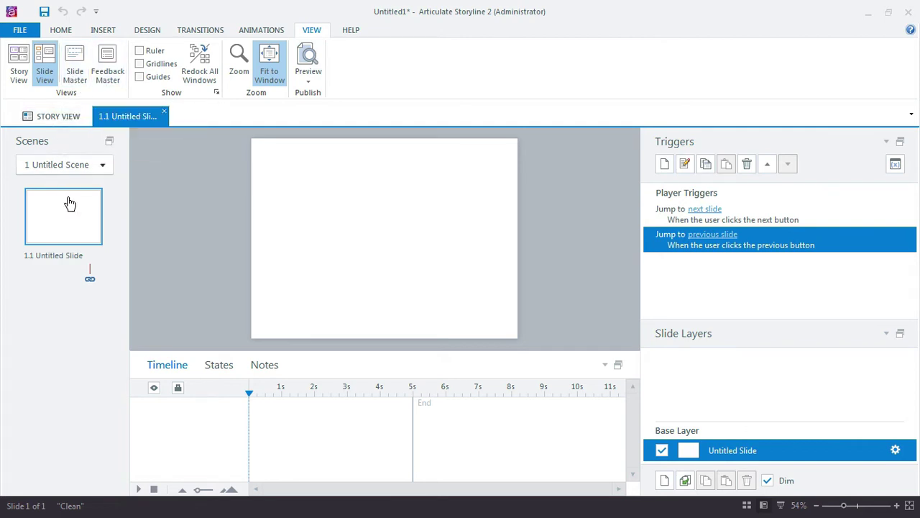
pyautogui.click(75, 69)
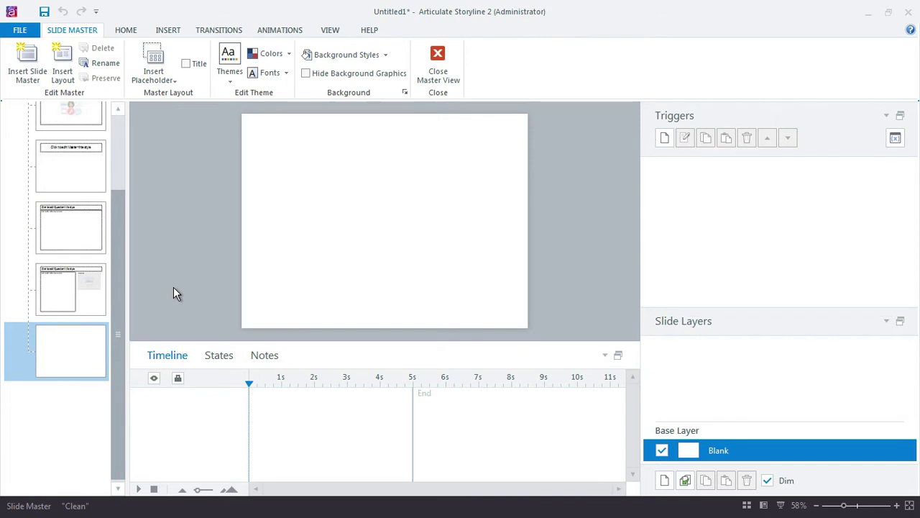
# Insert background-GameBoard.jpg as the Blank layout's full-slide backdrop picture
pyautogui.click(167, 33)
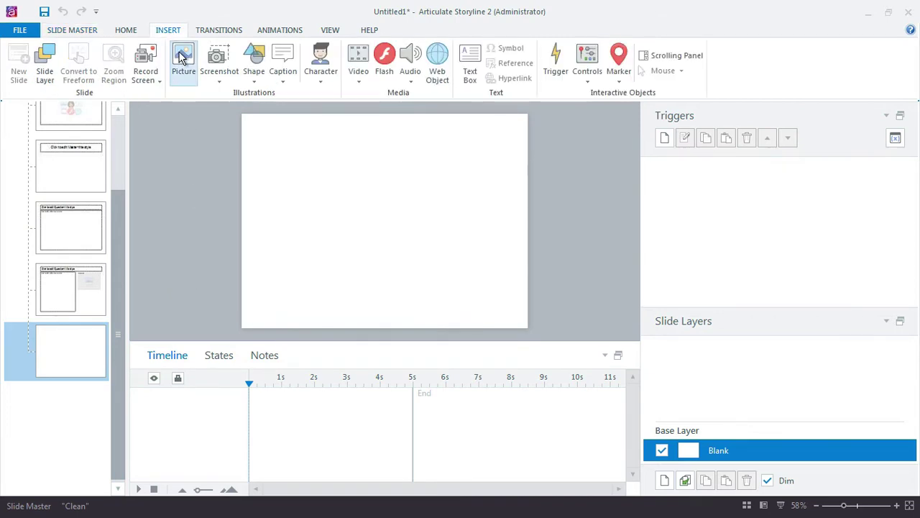
pyautogui.click(183, 61)
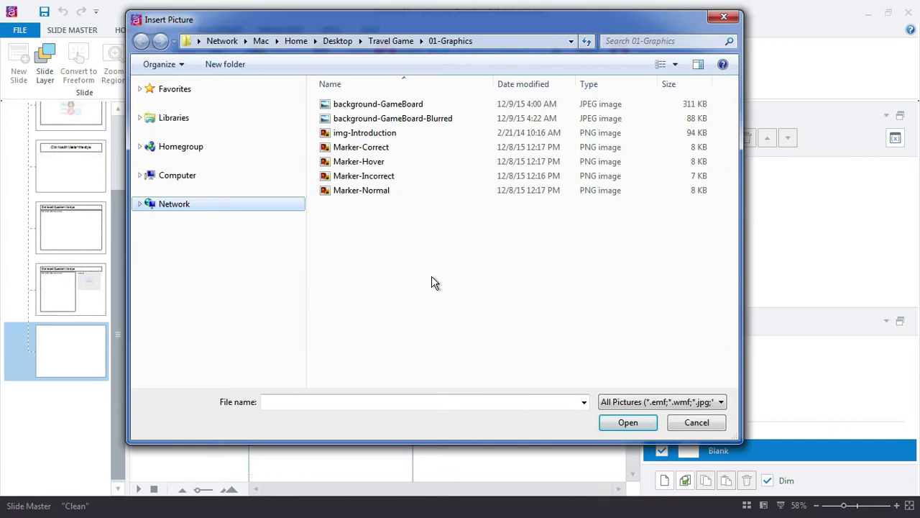
pyautogui.doubleClick(412, 107)
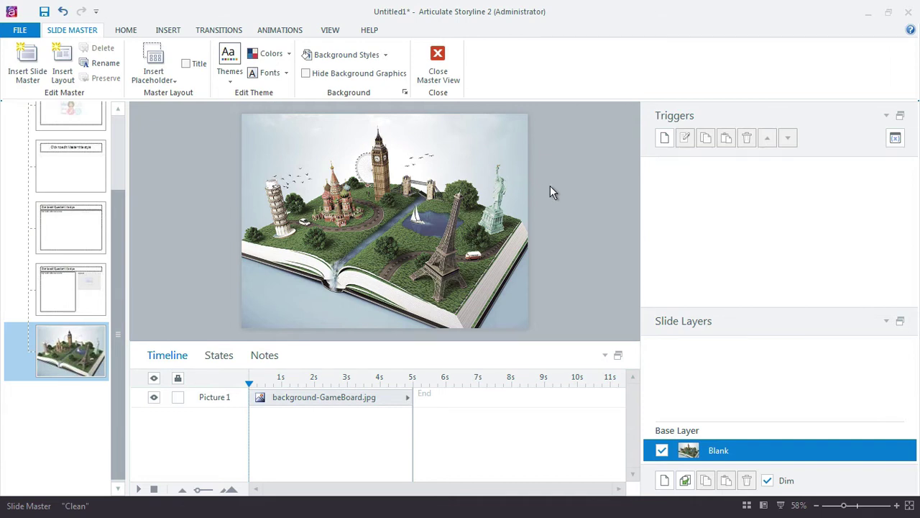
# Draw a rectangle across the top of the layout with dark grey fill and no outline
pyautogui.click(170, 31)
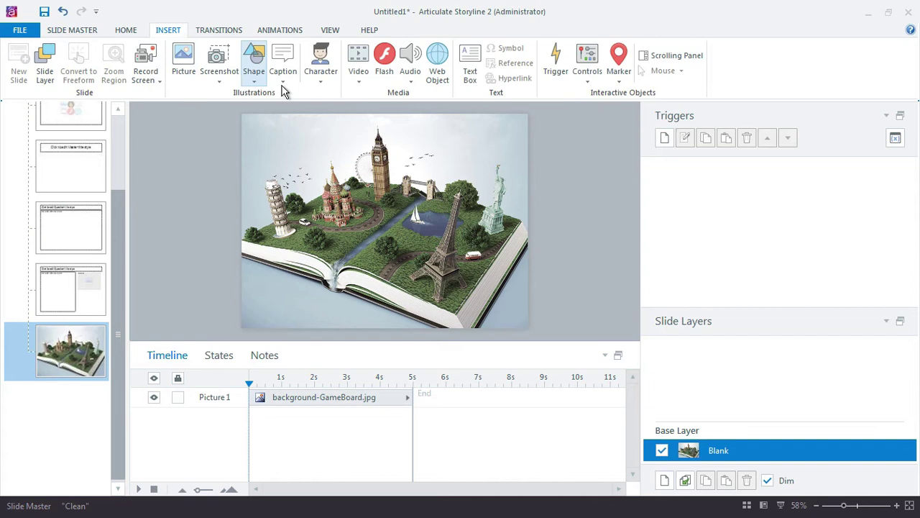
pyautogui.click(256, 78)
pyautogui.click(248, 133)
pyautogui.moveTo(242, 114)
pyautogui.mouseDown()
pyautogui.moveTo(475, 142)
pyautogui.moveTo(526, 136)
pyautogui.mouseUp()
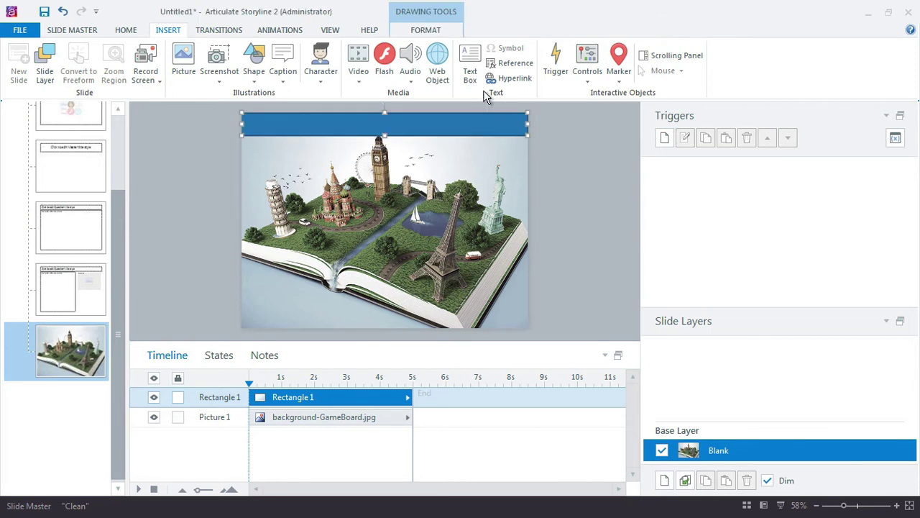
pyautogui.click(435, 32)
pyautogui.click(597, 50)
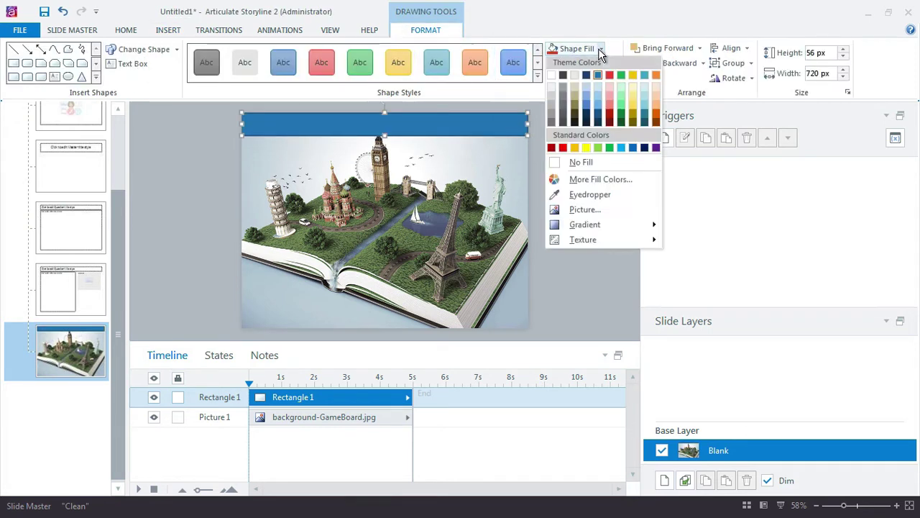
pyautogui.click(563, 75)
pyautogui.click(616, 62)
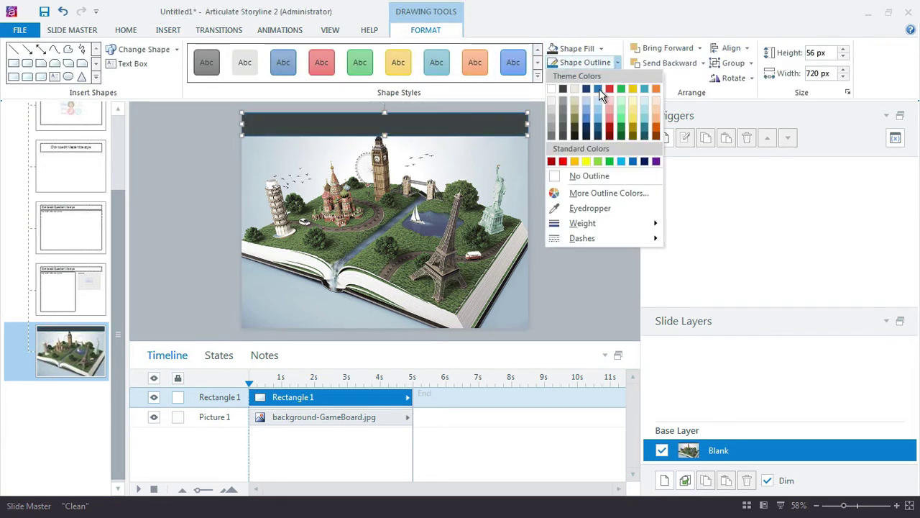
pyautogui.click(594, 173)
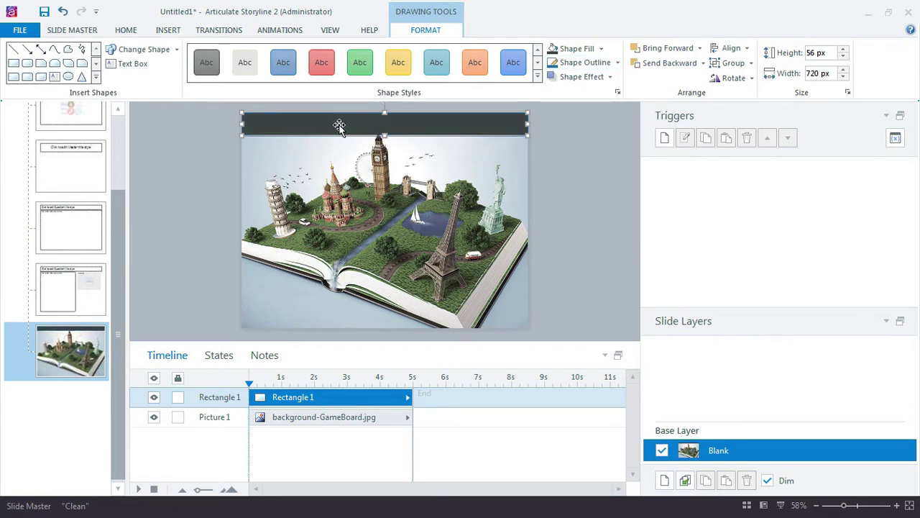
# Label the bar 'Travel Game' in bold, enlarged to 18 pt and left-aligned
pyautogui.write('Travel game')
pyautogui.press('BackSpace')
pyautogui.press('BackSpace')
pyautogui.press('BackSpace')
pyautogui.press('BackSpace')
pyautogui.write('Game')
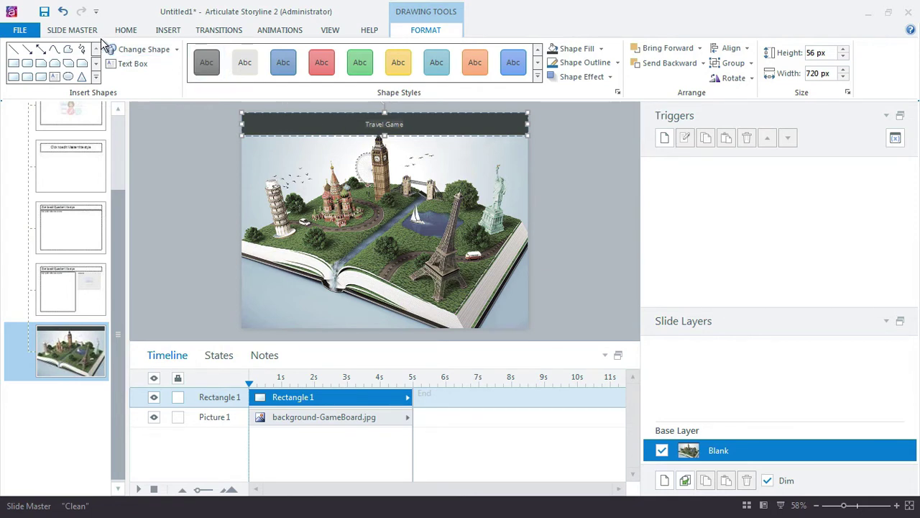
pyautogui.click(122, 31)
pyautogui.click(197, 73)
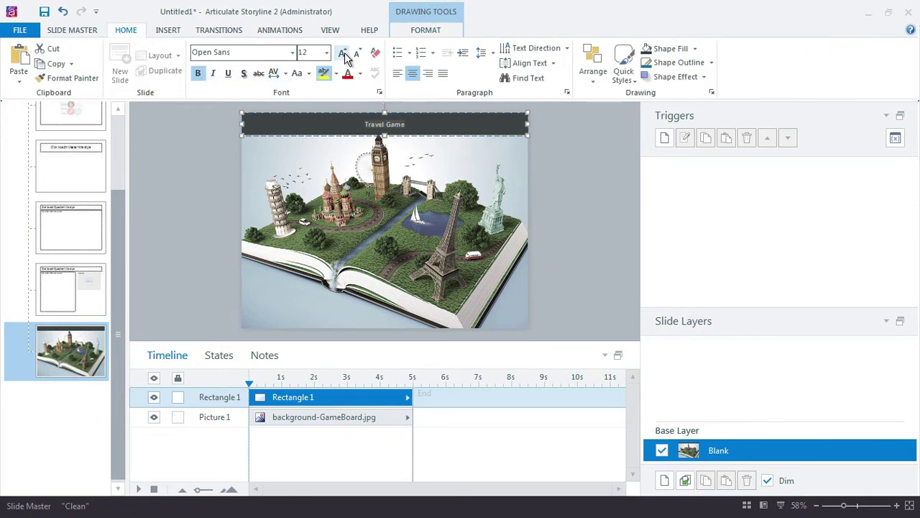
pyautogui.click(342, 53)
pyautogui.click(343, 55)
pyautogui.click(397, 73)
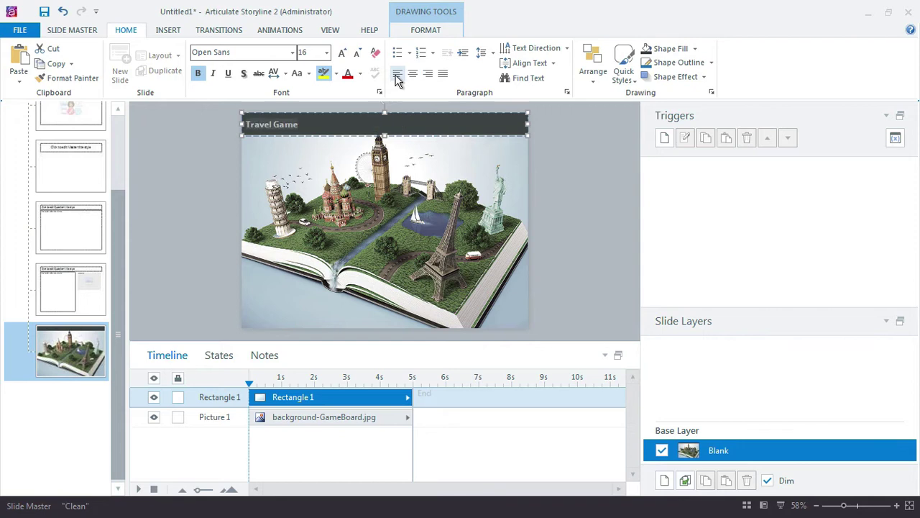
pyautogui.click(343, 53)
pyautogui.click(199, 133)
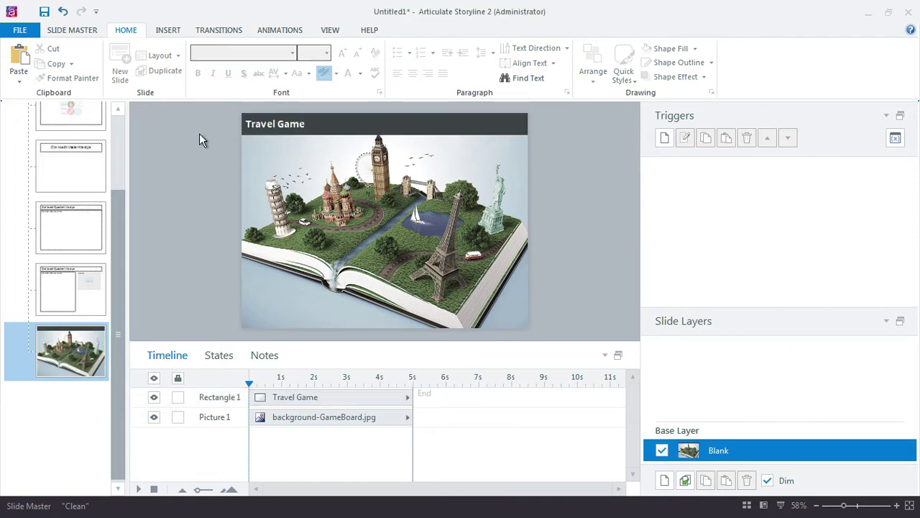
# Duplicate the title bar, move the copy to the slide bottom and clear its text
pyautogui.click(317, 115)
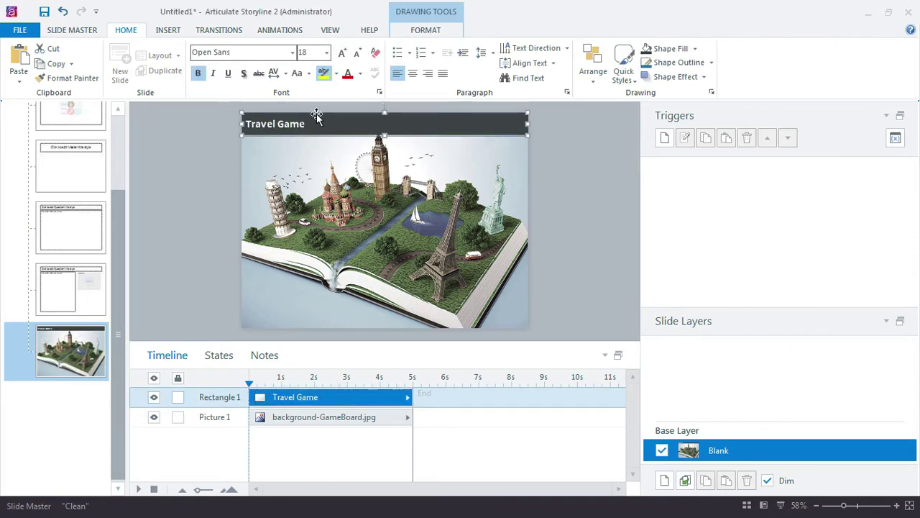
pyautogui.hotkey('ctrl', 'd')
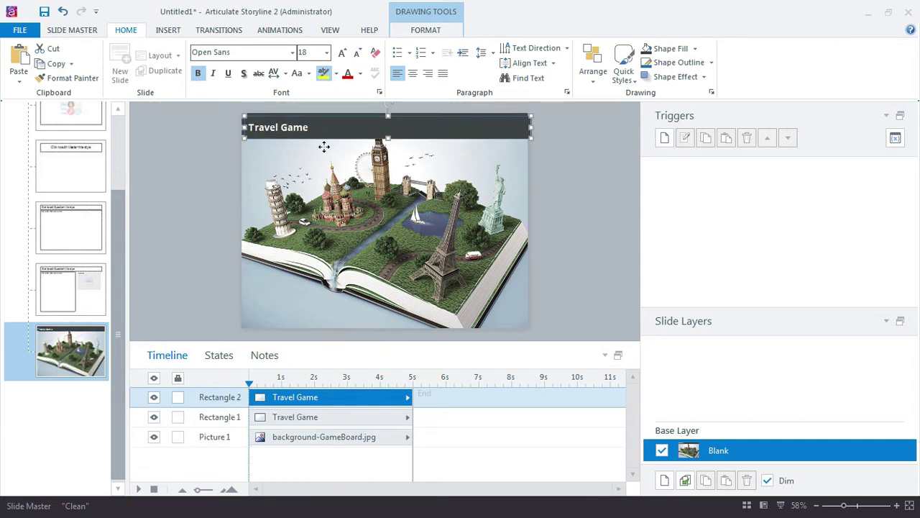
pyautogui.moveTo(325, 147); pyautogui.dragTo(291, 311)
pyautogui.tripleClick(302, 165)
pyautogui.press('BackSpace')
pyautogui.click(189, 279)
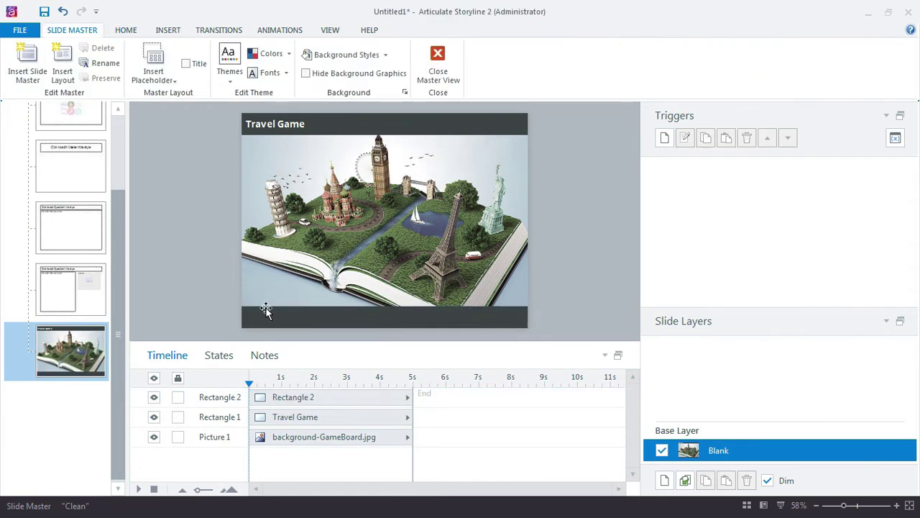
# Thin the bottom bar, setting its height to 10 px in Size and Position
pyautogui.click(266, 309)
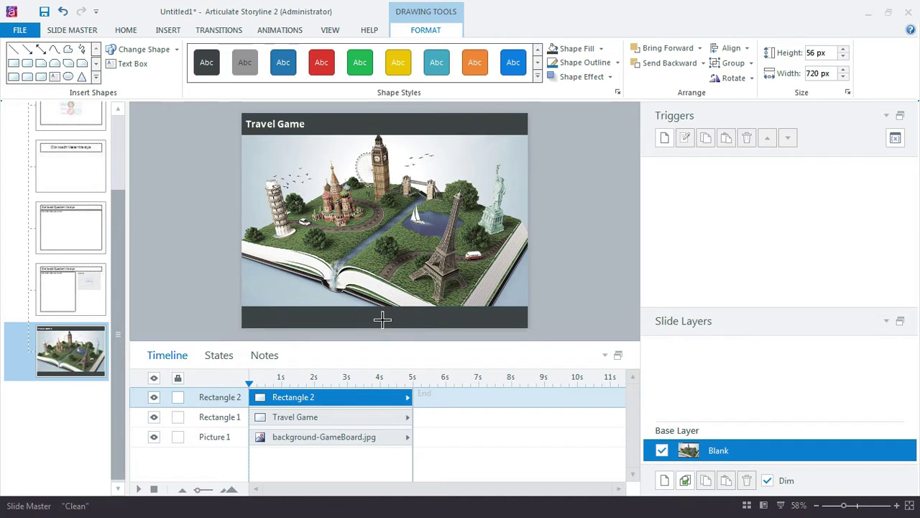
pyautogui.moveTo(383, 319); pyautogui.dragTo(382, 319)
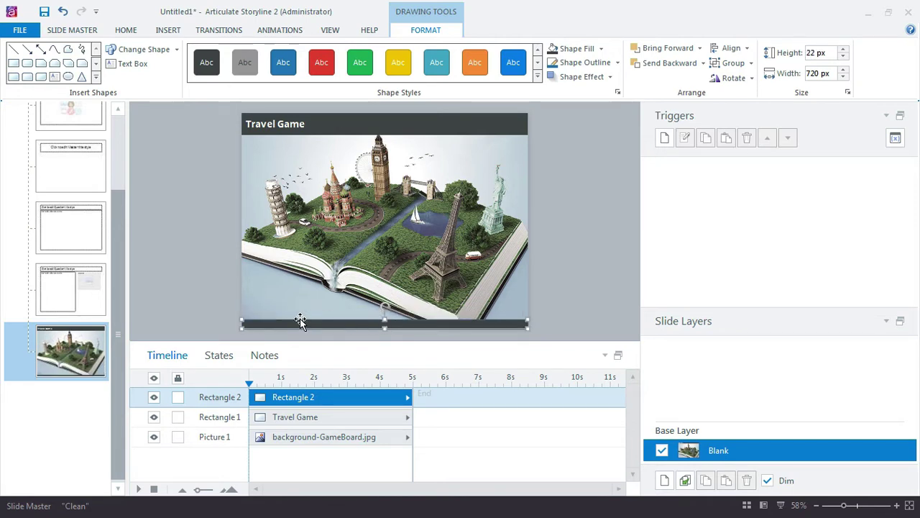
pyautogui.click(212, 304)
pyautogui.click(248, 323)
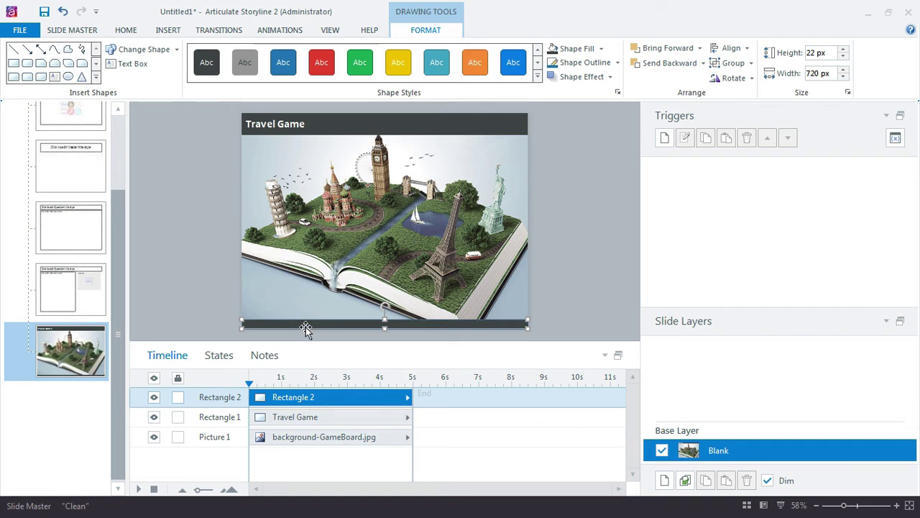
pyautogui.rightClick(308, 326)
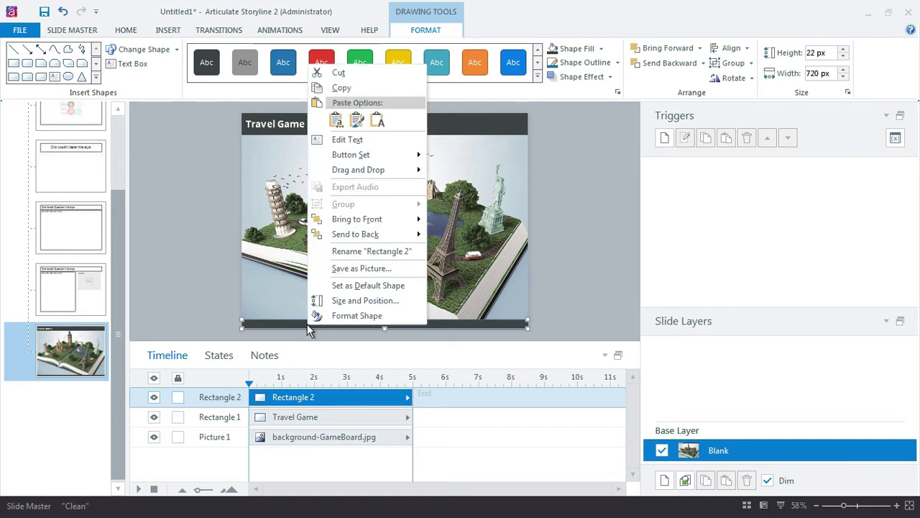
pyautogui.click(612, 309)
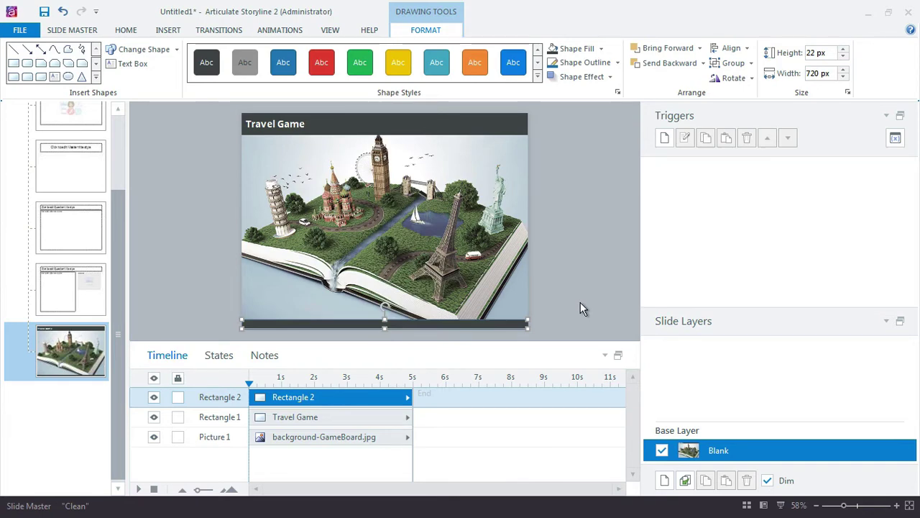
pyautogui.moveTo(429, 94); pyautogui.dragTo(620, 83)
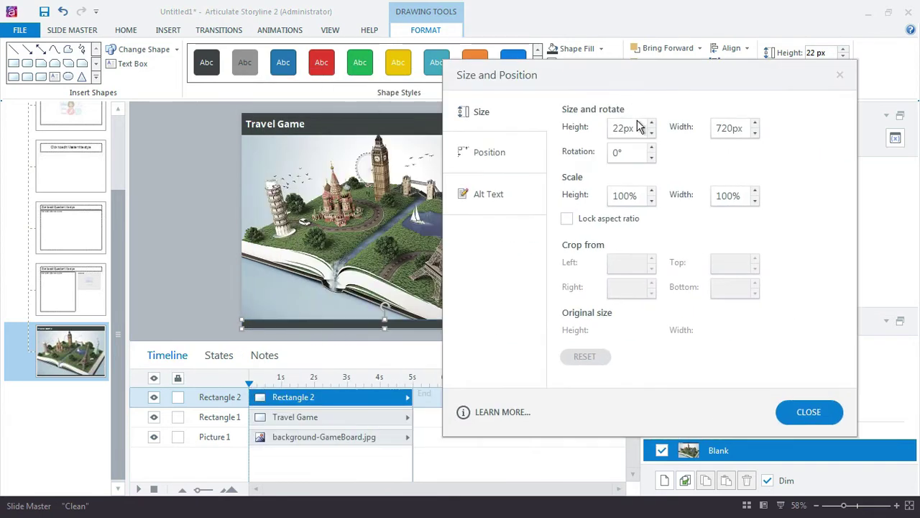
pyautogui.moveTo(638, 127); pyautogui.dragTo(600, 127)
pyautogui.write('10')
pyautogui.press('Tab')
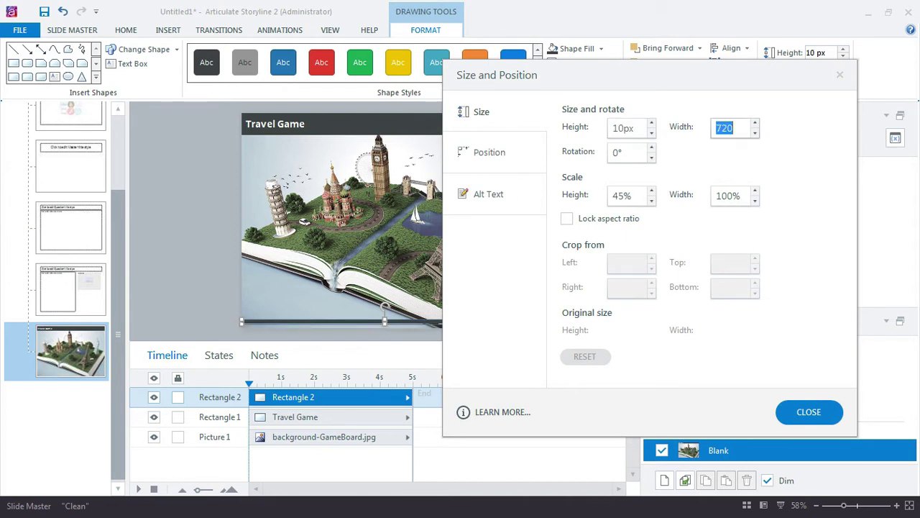
# Change the bottom bar's height to 12 px and align it flush to the slide bottom
pyautogui.click(197, 293)
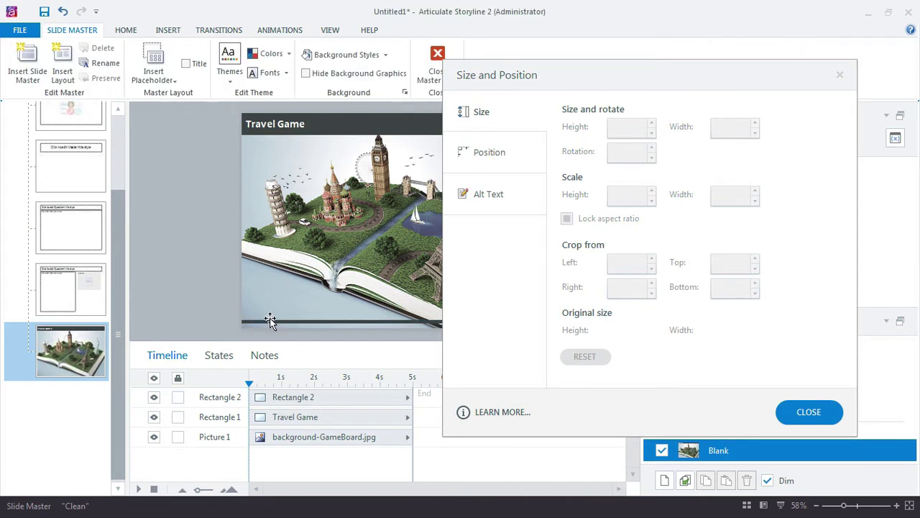
pyautogui.click(269, 319)
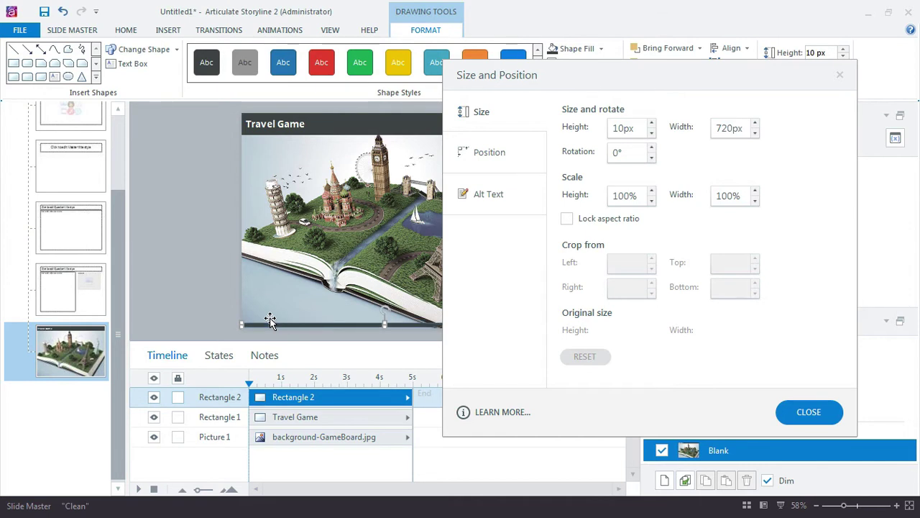
pyautogui.click(181, 255)
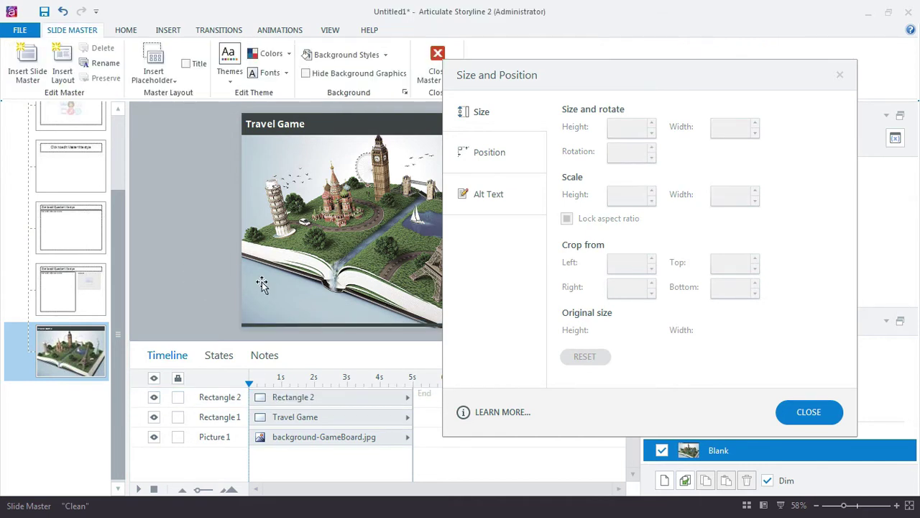
pyautogui.click(253, 325)
pyautogui.click(627, 130)
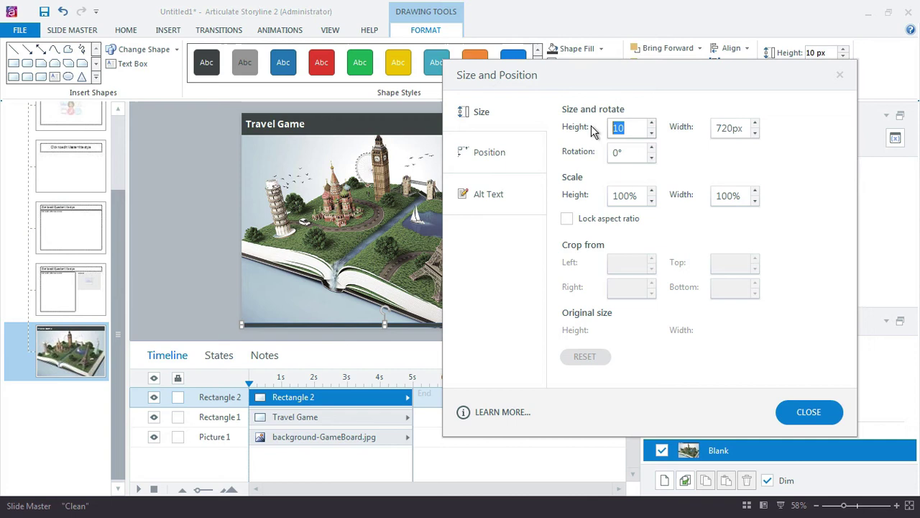
pyautogui.write('12')
pyautogui.press('Tab')
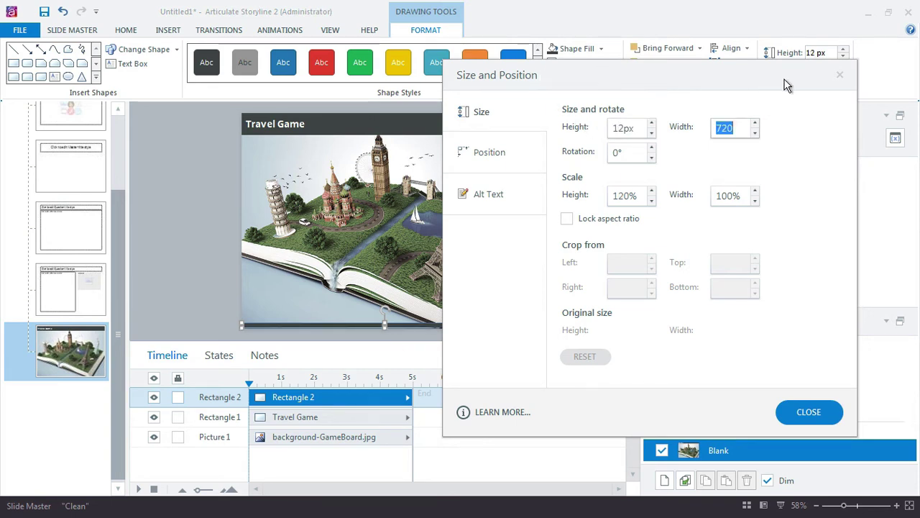
pyautogui.click(840, 74)
pyautogui.click(731, 48)
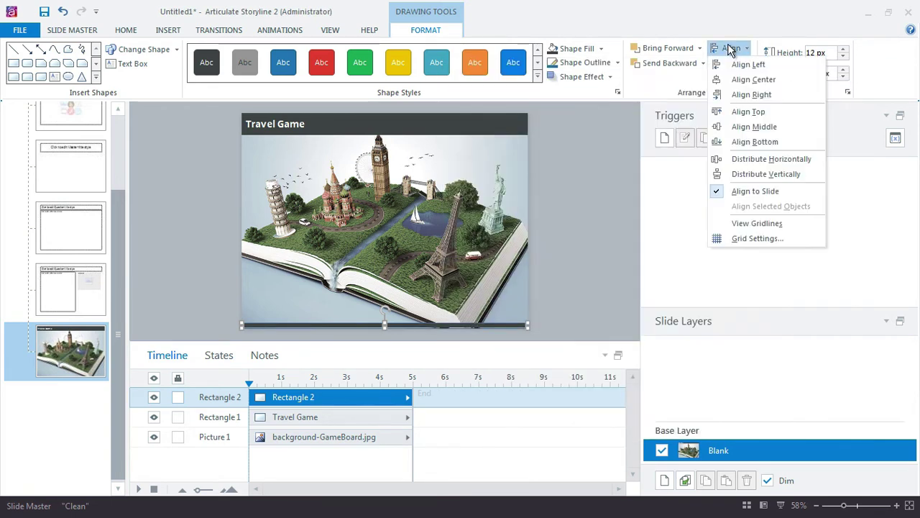
pyautogui.click(757, 142)
pyautogui.click(572, 260)
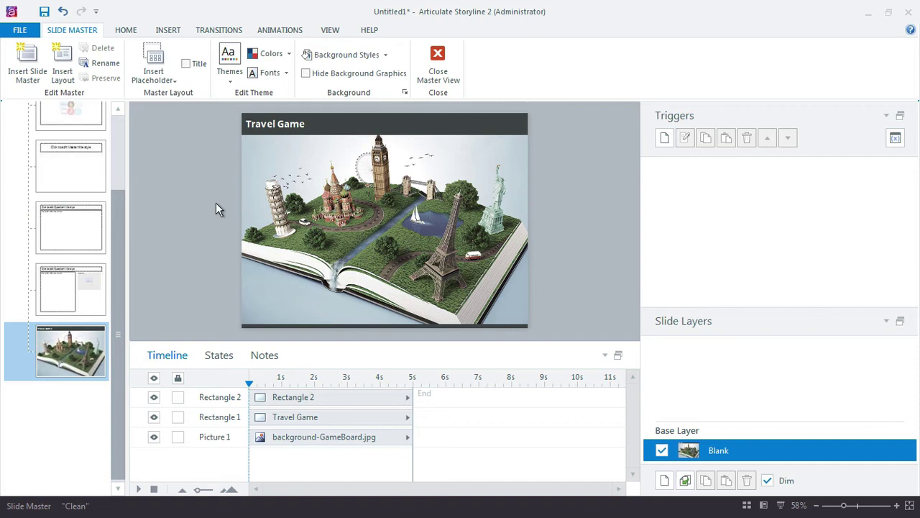
# Select both the Travel Game banner and the bottom bar, then close Master View
pyautogui.click(277, 126)
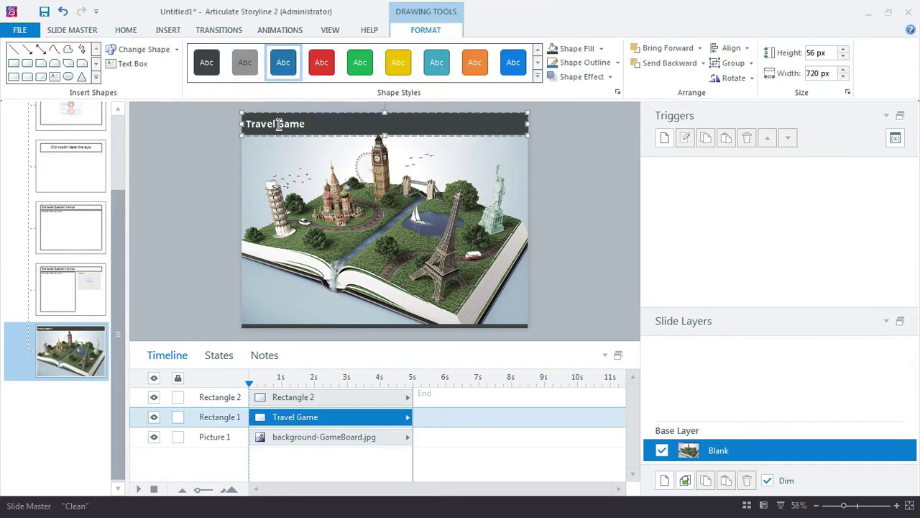
pyautogui.click(202, 122)
pyautogui.click(268, 128)
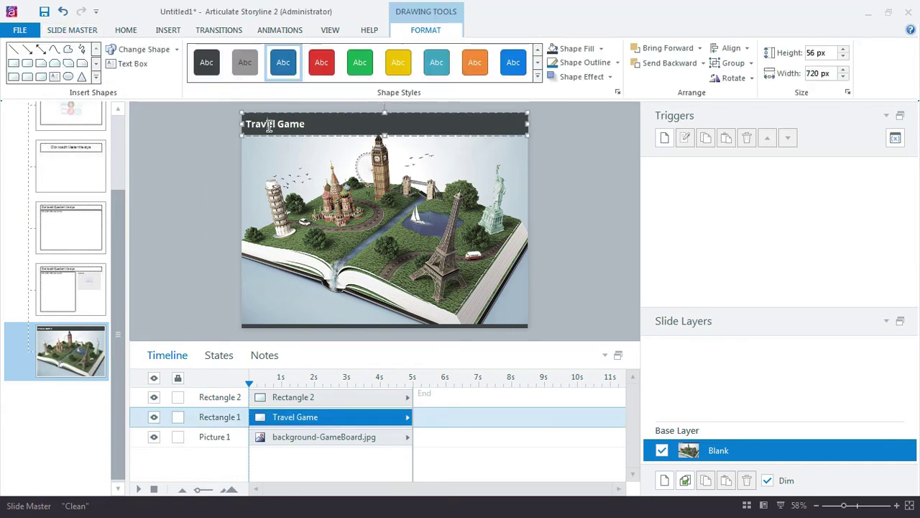
pyautogui.keyDown('shift'); pyautogui.click(255, 328); pyautogui.keyUp('shift')
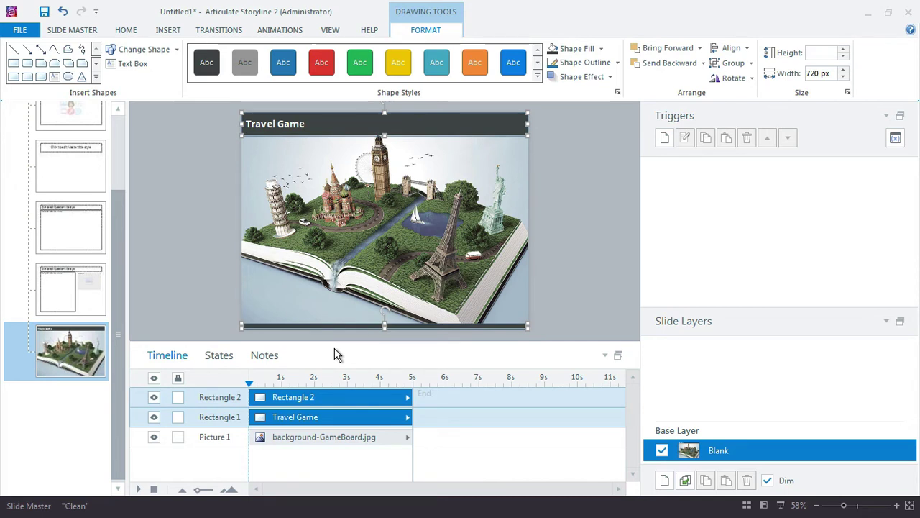
pyautogui.click(85, 30)
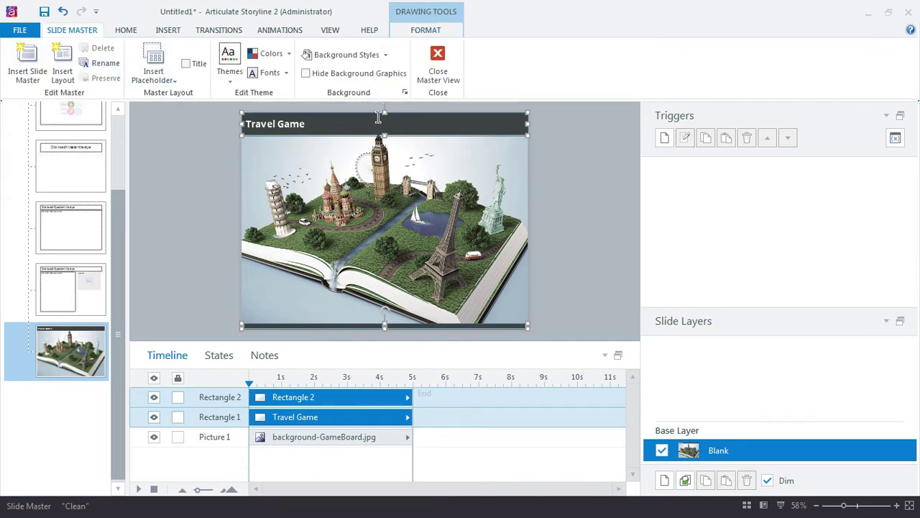
pyautogui.click(449, 59)
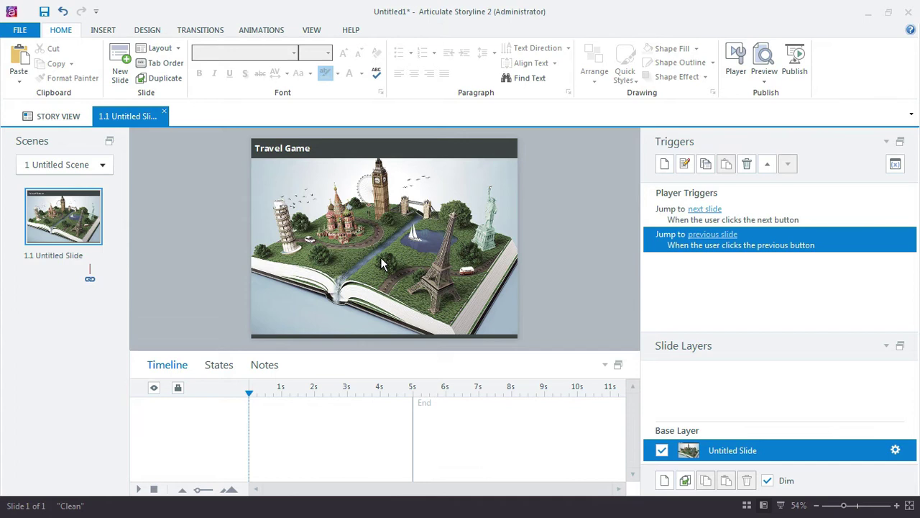
# Switch to Feedback Master and paste both bars onto its last, Blank layout
pyautogui.click(311, 30)
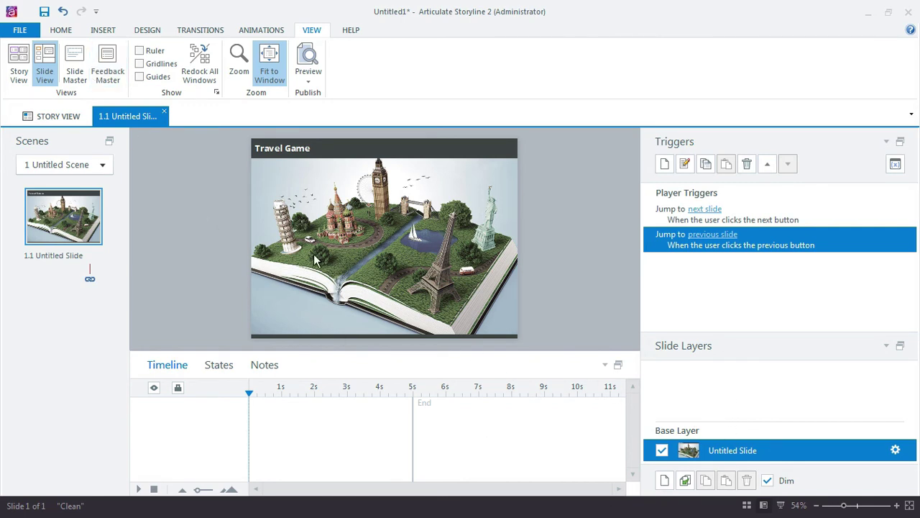
pyautogui.click(107, 59)
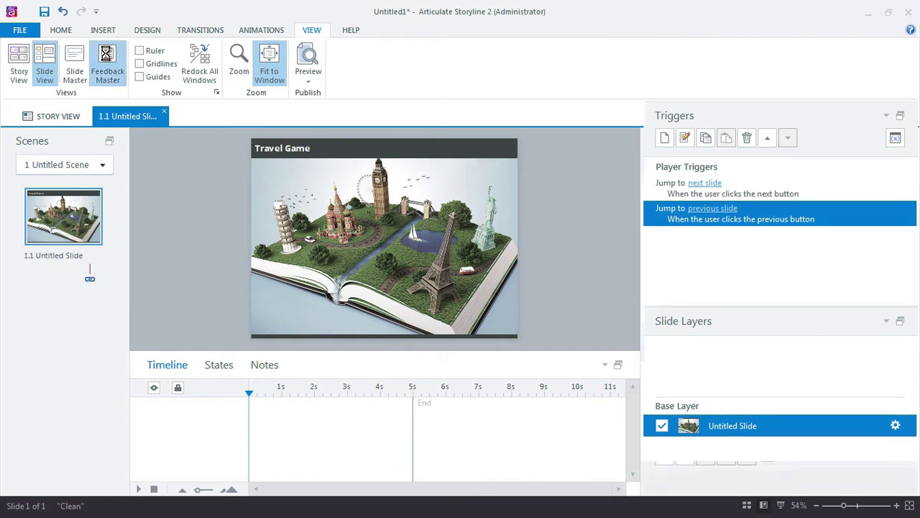
pyautogui.moveTo(121, 181); pyautogui.dragTo(155, 320)
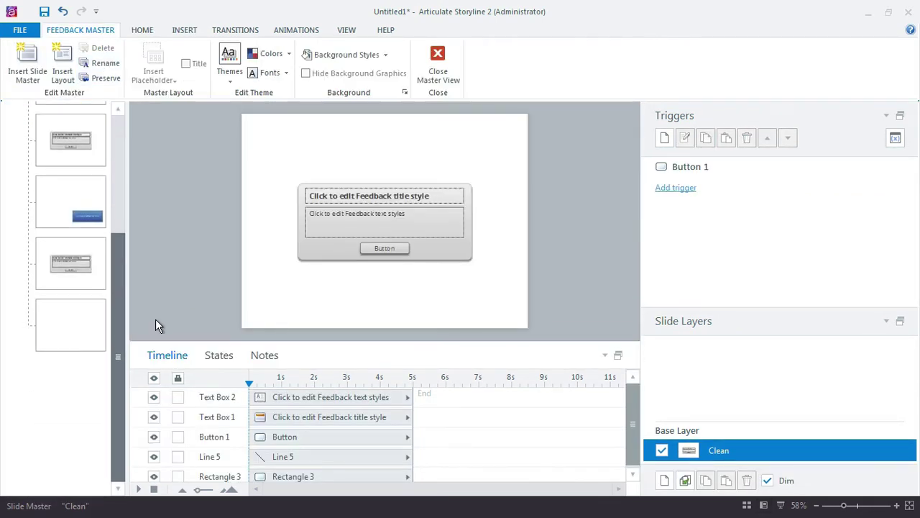
pyautogui.click(88, 324)
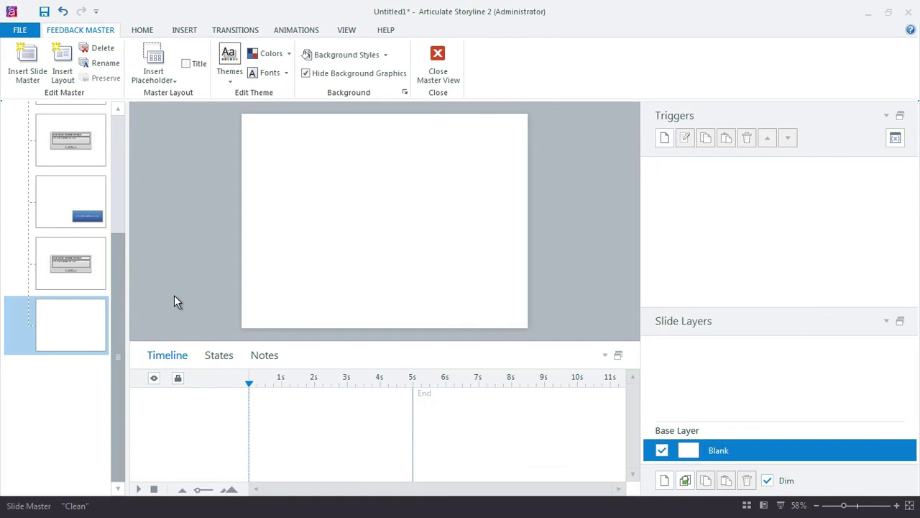
pyautogui.hotkey('ctrl', 'v')
pyautogui.click(190, 235)
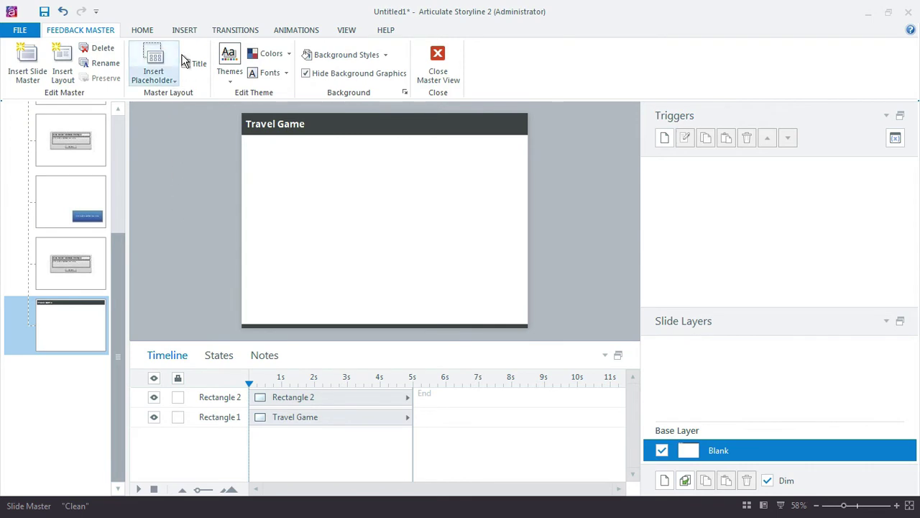
# Insert the background-GameBoard-Blurred picture and send it to the back behind the bars
pyautogui.click(185, 30)
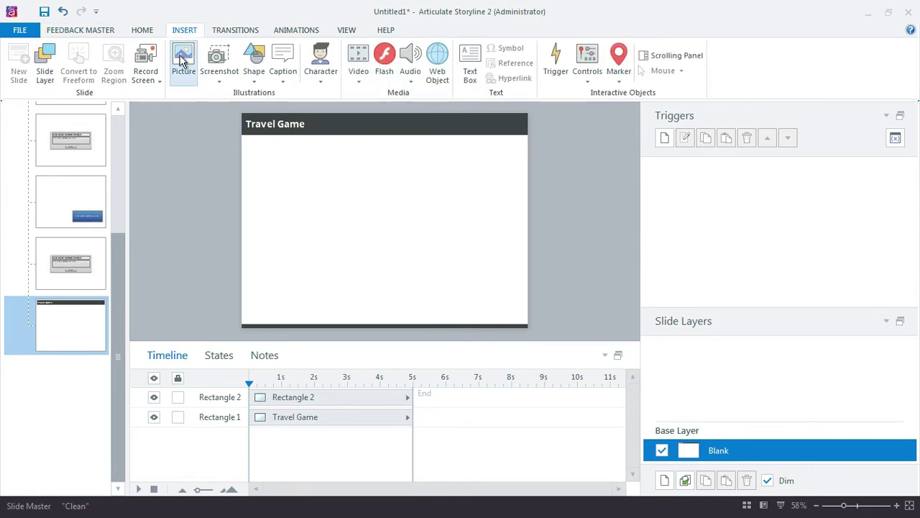
pyautogui.click(182, 61)
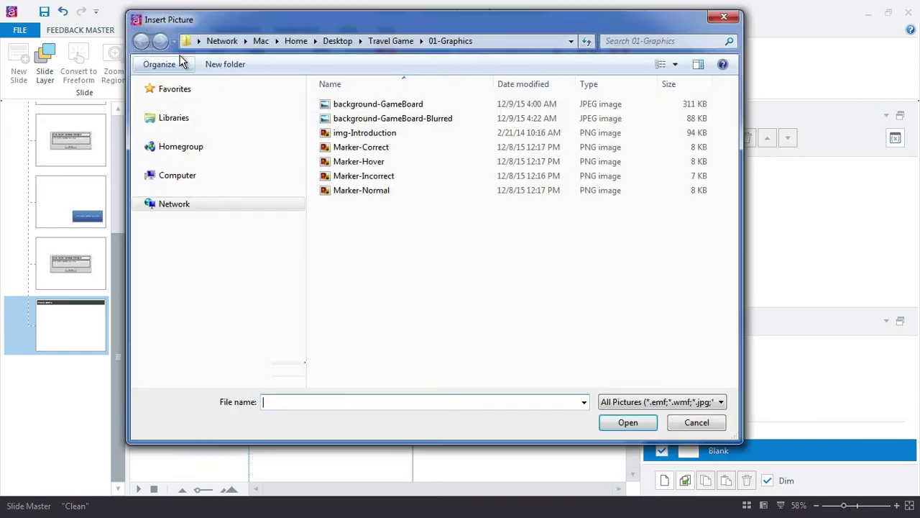
pyautogui.click(354, 122)
pyautogui.doubleClick(353, 122)
pyautogui.rightClick(409, 165)
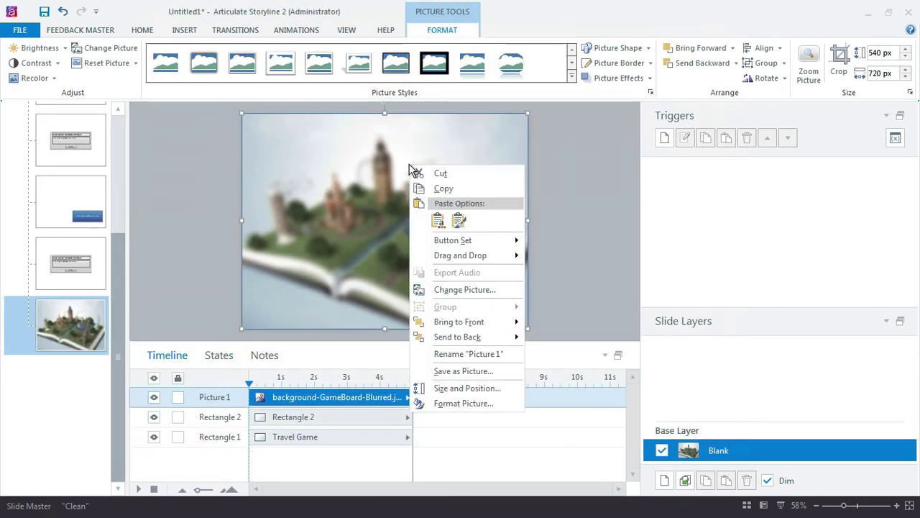
pyautogui.click(568, 338)
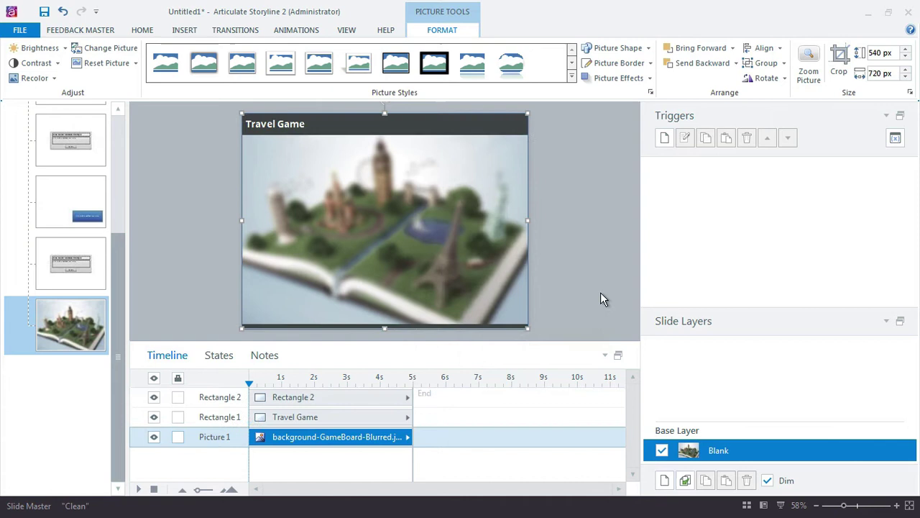
pyautogui.click(588, 287)
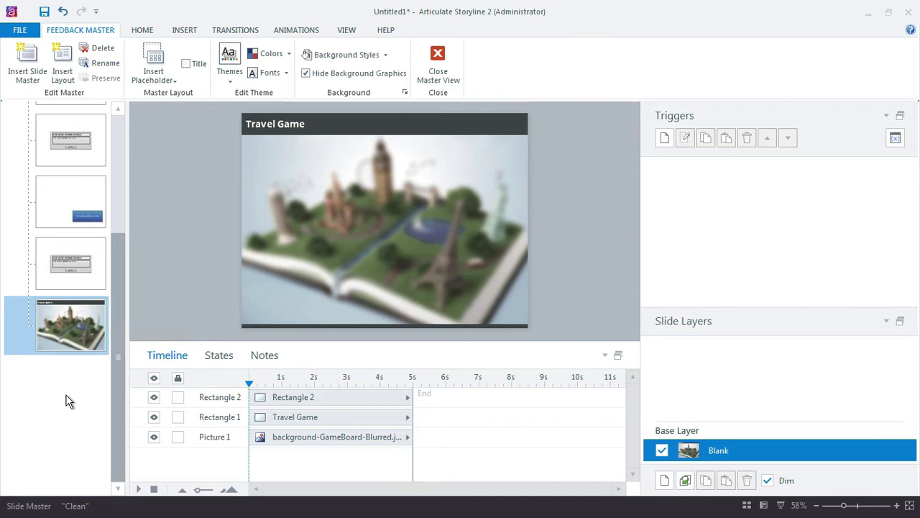
# Rename the blurred-background feedback layout to 'Question Slide'
pyautogui.rightClick(70, 324)
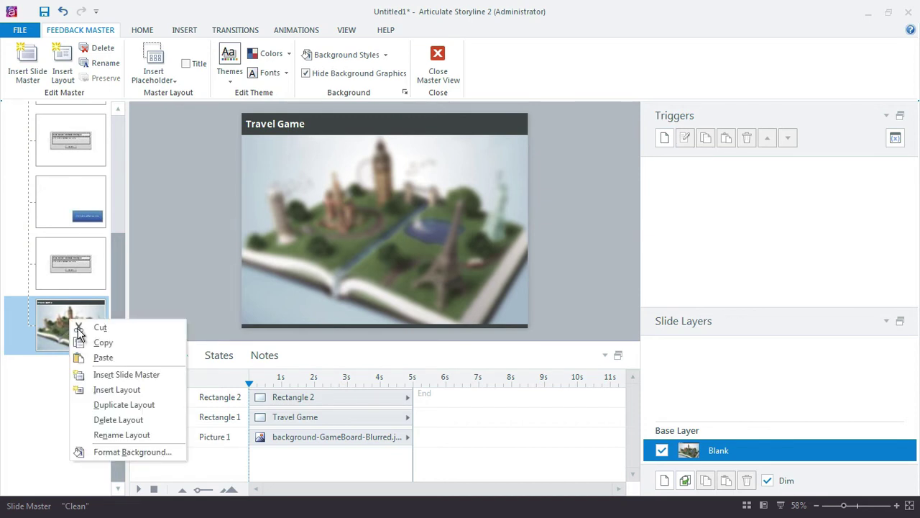
pyautogui.click(156, 433)
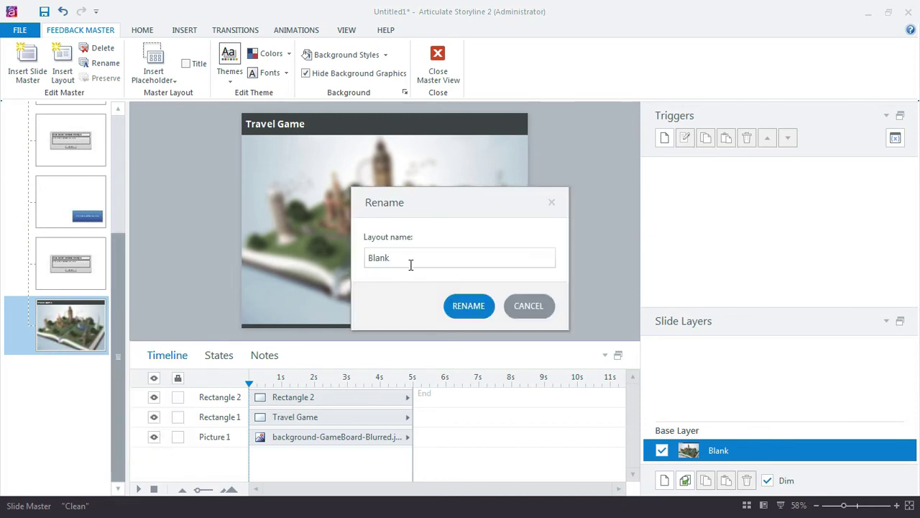
pyautogui.write('Questio')
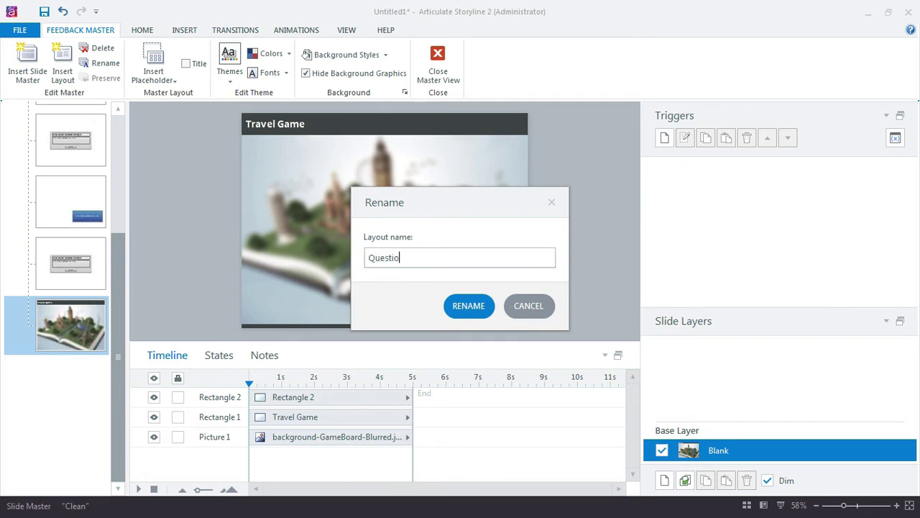
pyautogui.write('n Slide')
pyautogui.press('Return')
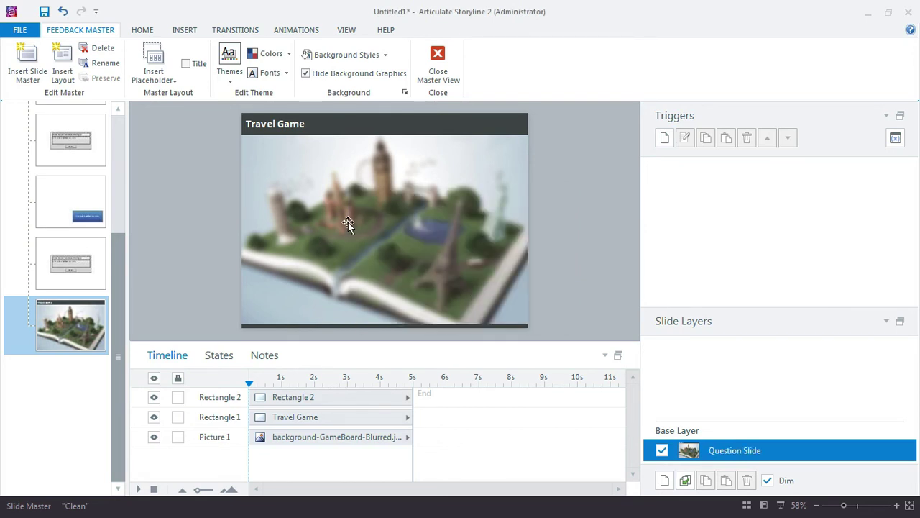
# Duplicate the Question Slide layout and rename the copy 'Correct'
pyautogui.rightClick(80, 319)
pyautogui.click(124, 410)
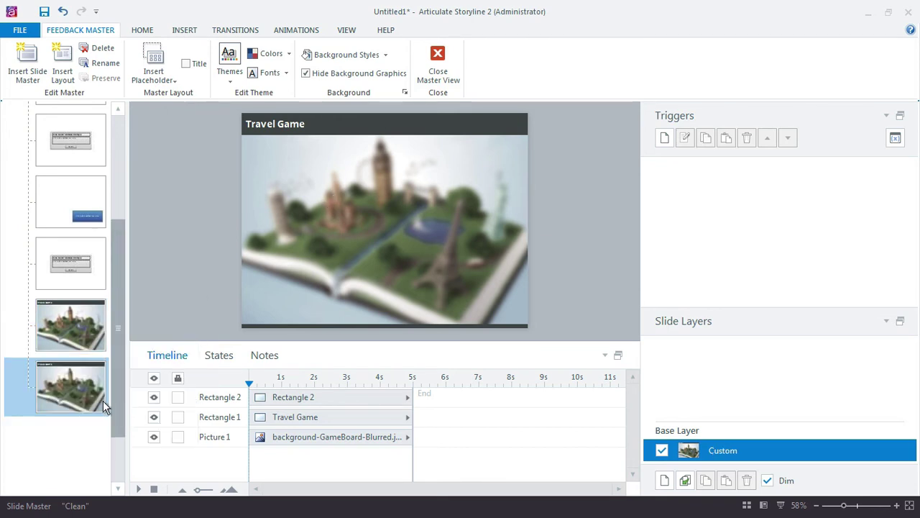
pyautogui.rightClick(86, 369)
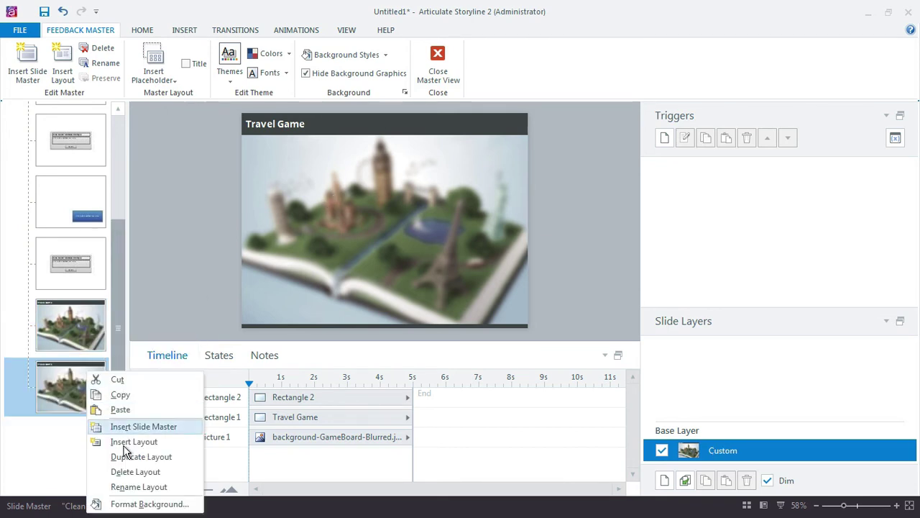
pyautogui.click(147, 487)
pyautogui.moveTo(443, 261); pyautogui.dragTo(291, 232)
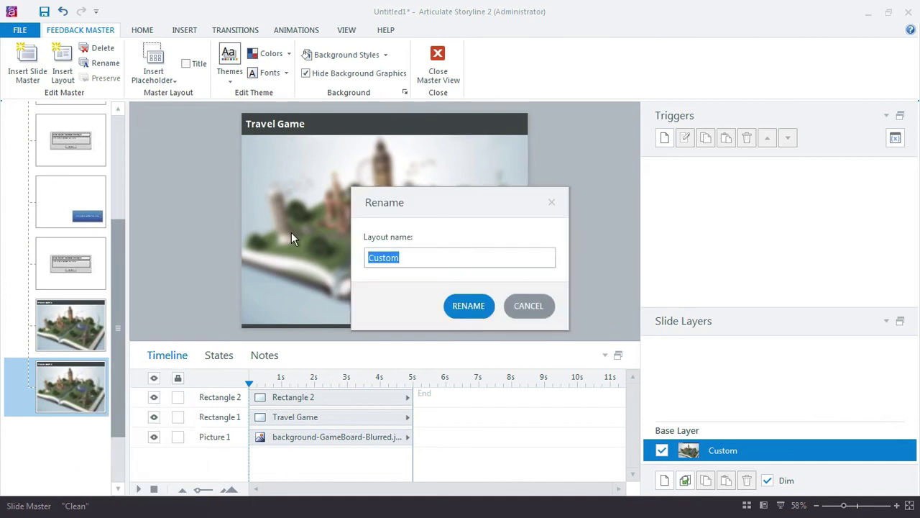
pyautogui.write('Correct')
pyautogui.press('Return')
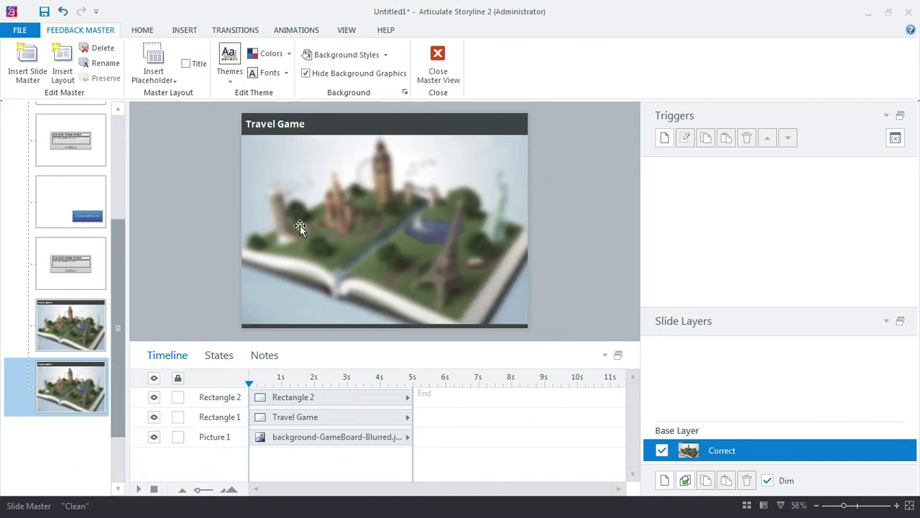
# Fill the top and bottom bars red and clear the Travel Game title text
pyautogui.click(330, 110)
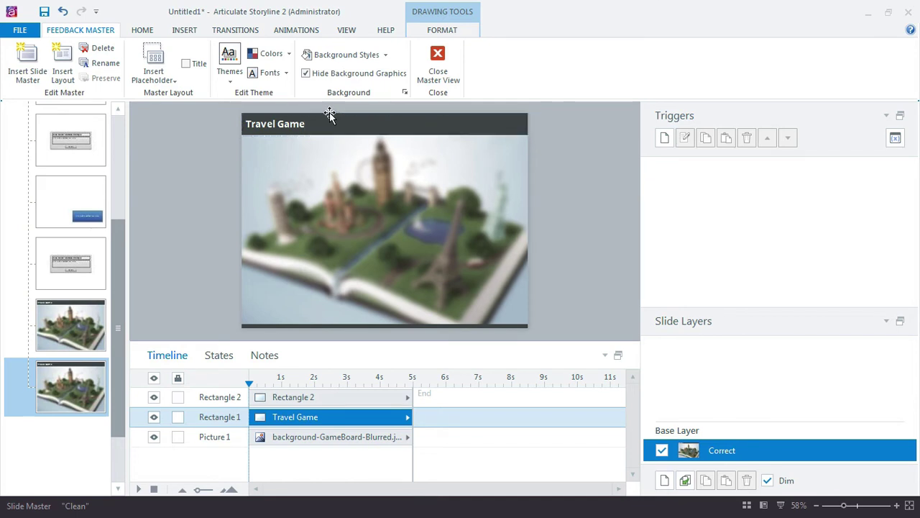
pyautogui.click(440, 30)
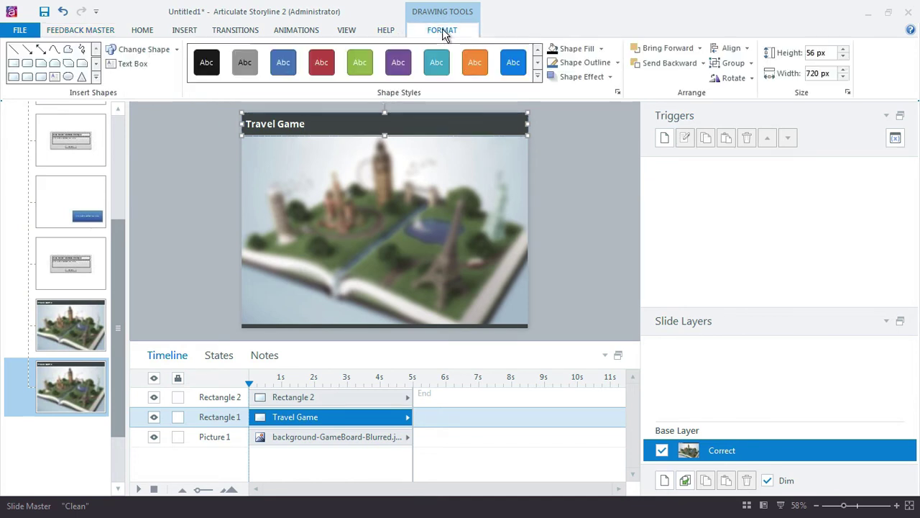
pyautogui.click(601, 49)
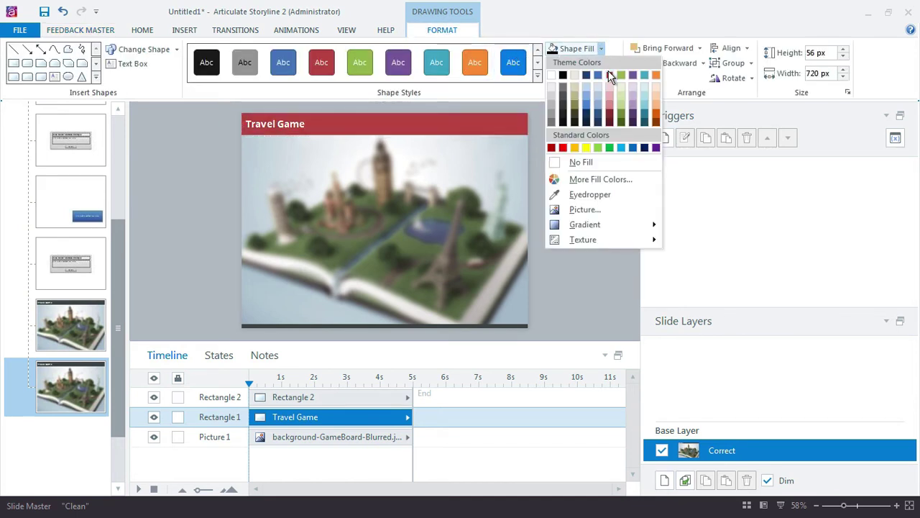
pyautogui.click(608, 70)
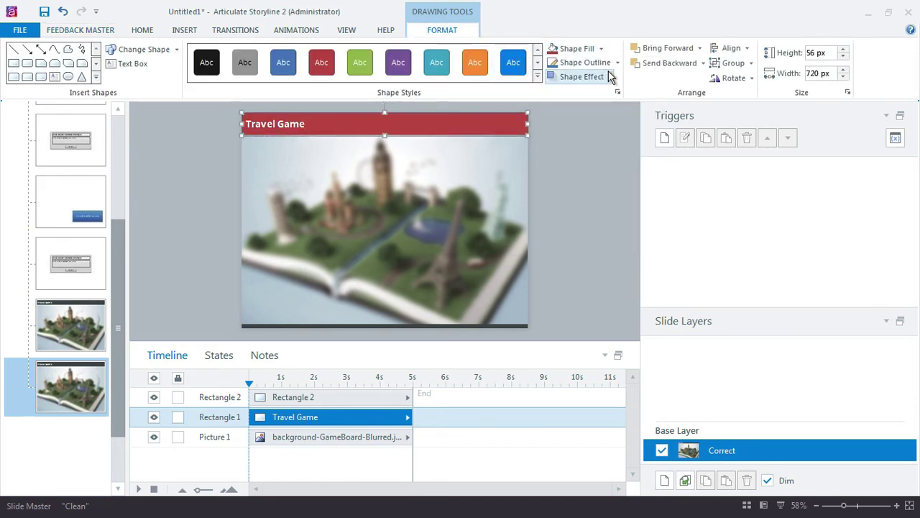
pyautogui.click(284, 122)
pyautogui.hotkey('ctrl', 'a')
pyautogui.press('Delete')
pyautogui.click(181, 142)
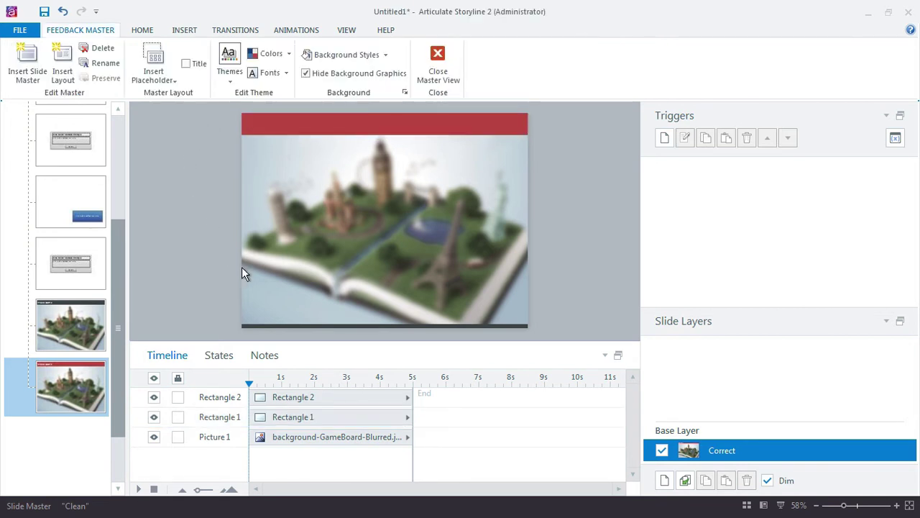
pyautogui.click(252, 325)
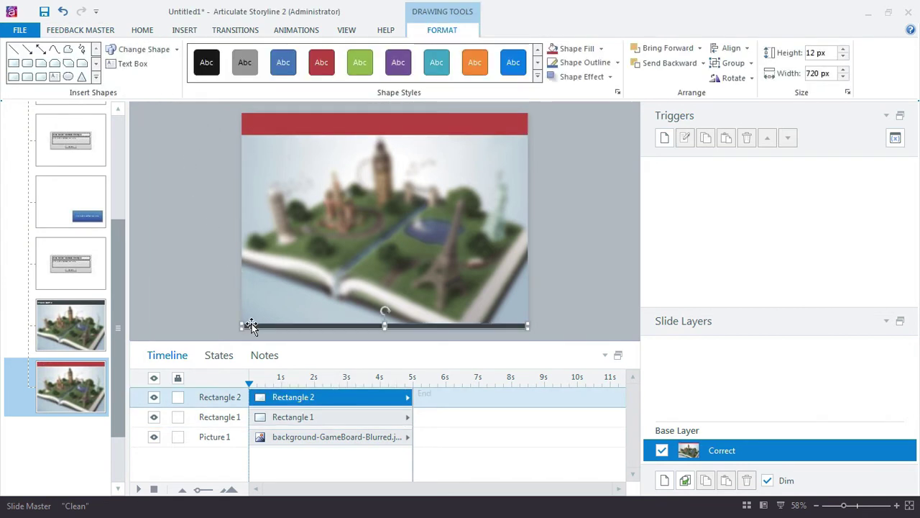
pyautogui.click(606, 49)
pyautogui.click(612, 80)
pyautogui.click(594, 203)
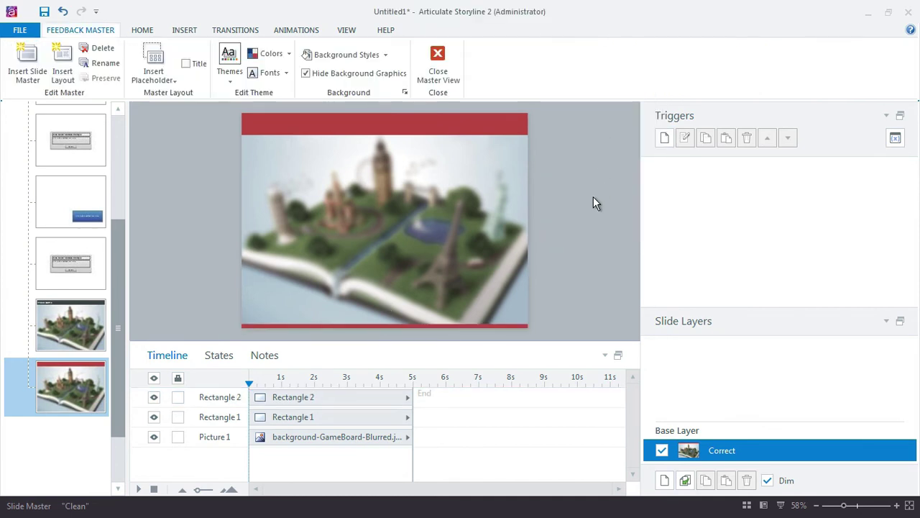
# Recolour both the top and bottom bars green
pyautogui.click(477, 122)
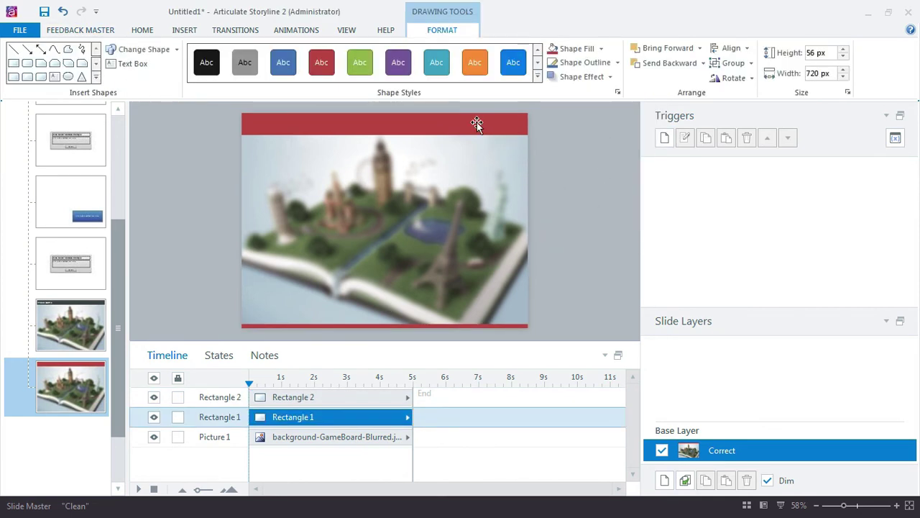
pyautogui.keyDown('shift'); pyautogui.click(497, 327); pyautogui.keyUp('shift')
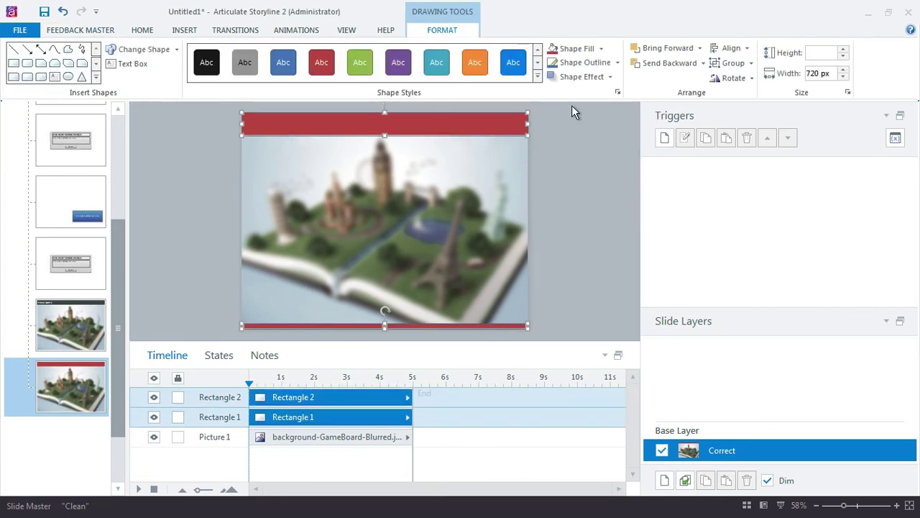
pyautogui.click(597, 49)
pyautogui.click(620, 75)
pyautogui.click(584, 181)
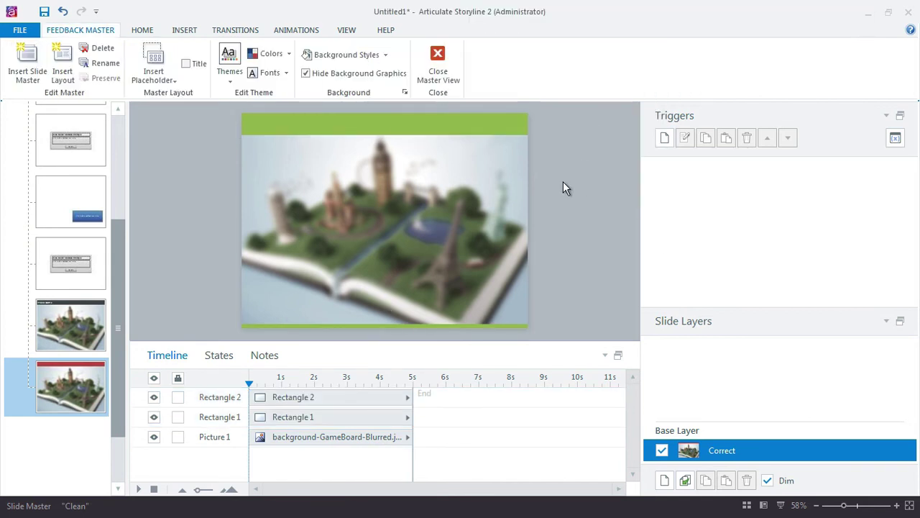
# Title the top bar 'Correct' in bold white 16-pt text, left-aligned
pyautogui.click(389, 119)
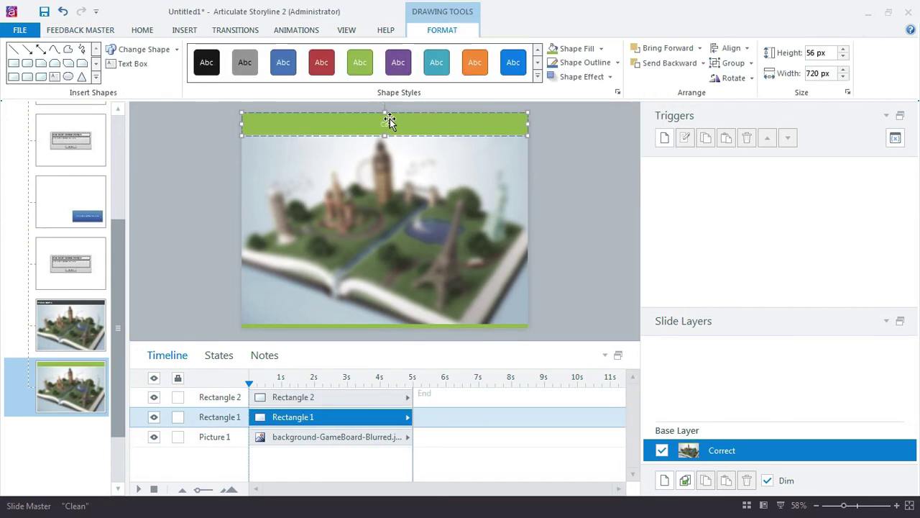
pyautogui.write('Correct')
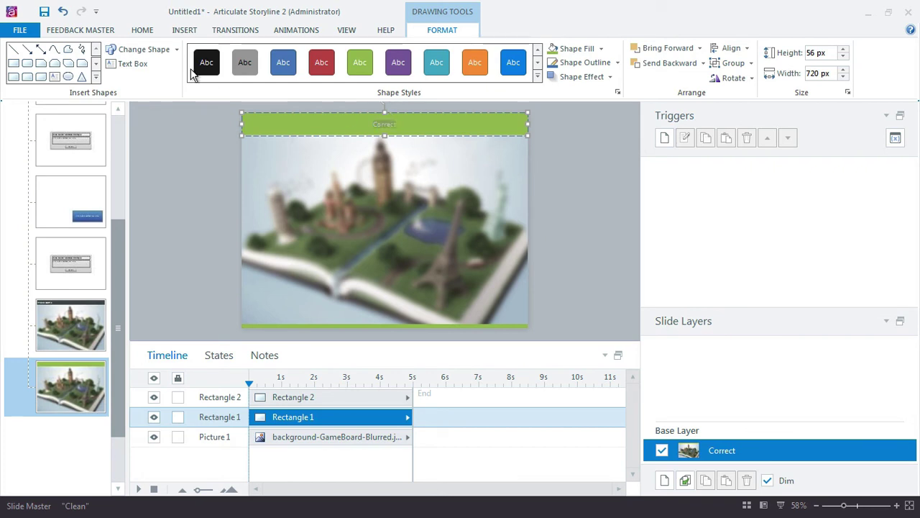
pyautogui.click(142, 30)
pyautogui.click(198, 73)
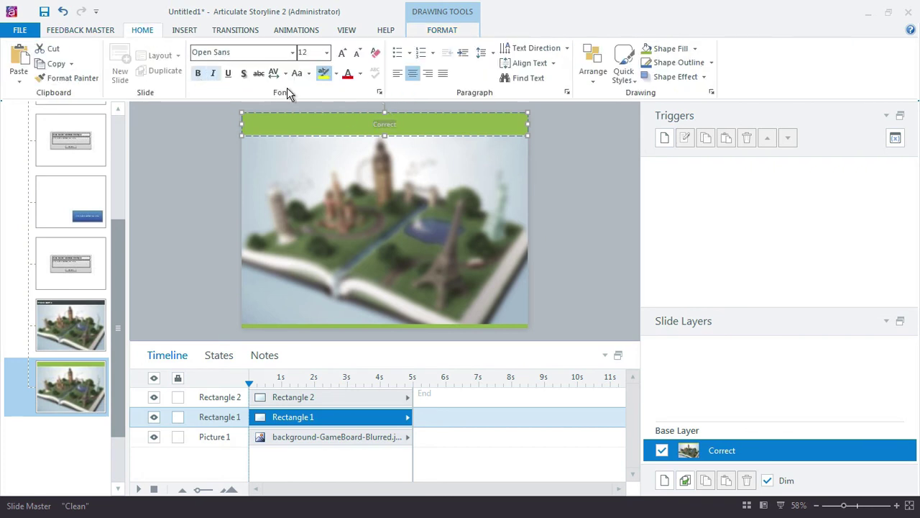
pyautogui.click(359, 73)
pyautogui.click(346, 101)
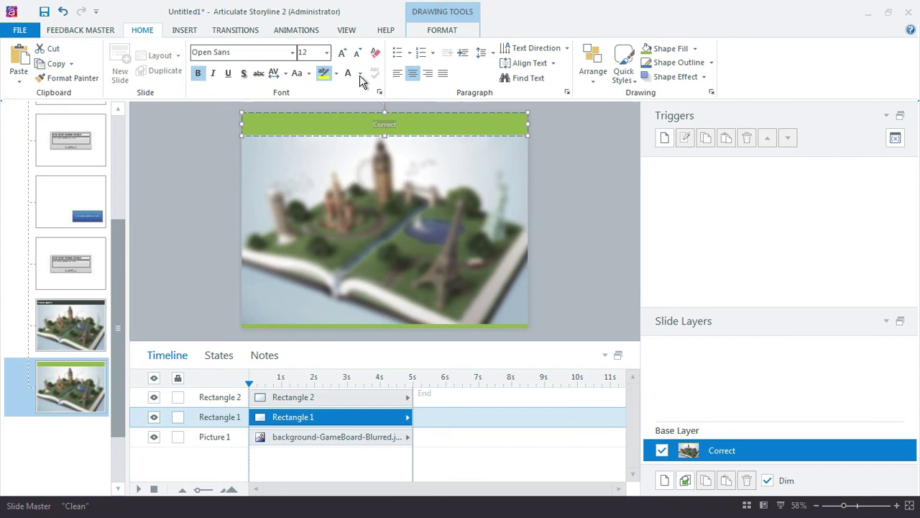
pyautogui.click(342, 52)
pyautogui.click(342, 53)
pyautogui.click(397, 74)
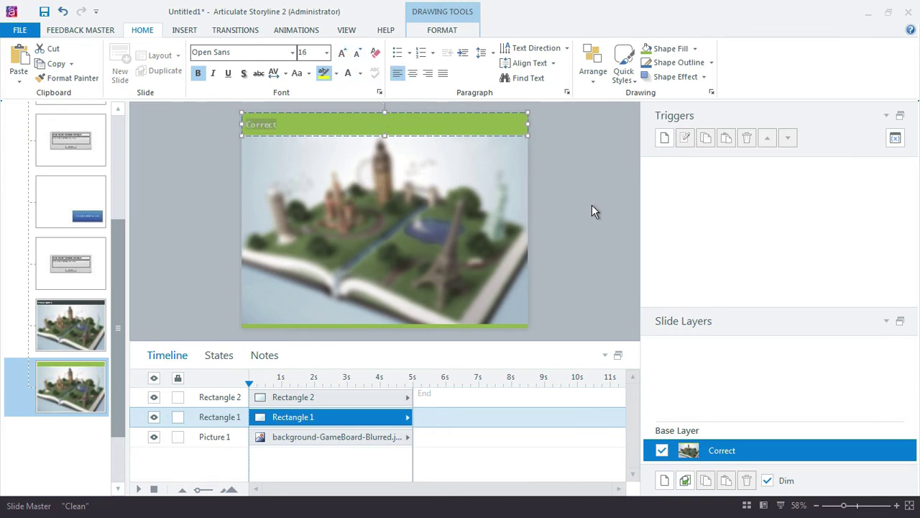
pyautogui.click(596, 214)
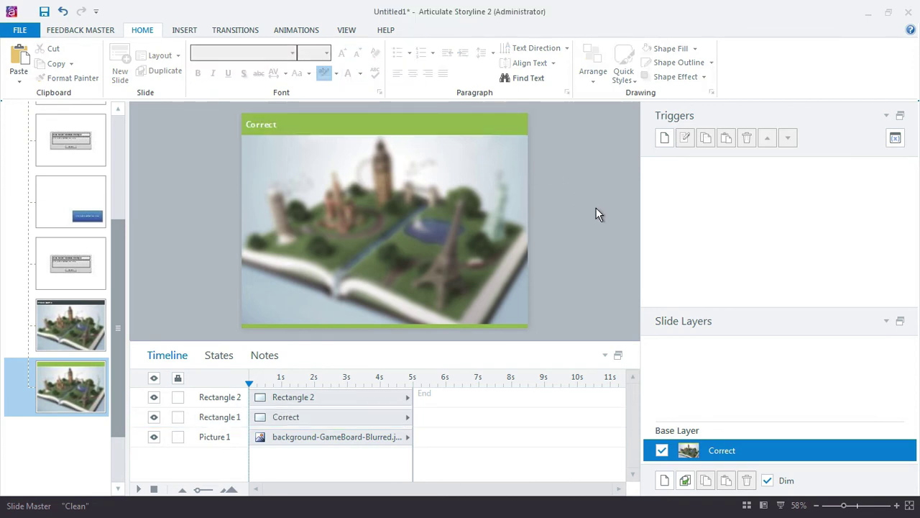
# Duplicate the Correct layout and fill the copy's top and bottom bars with red
pyautogui.rightClick(81, 379)
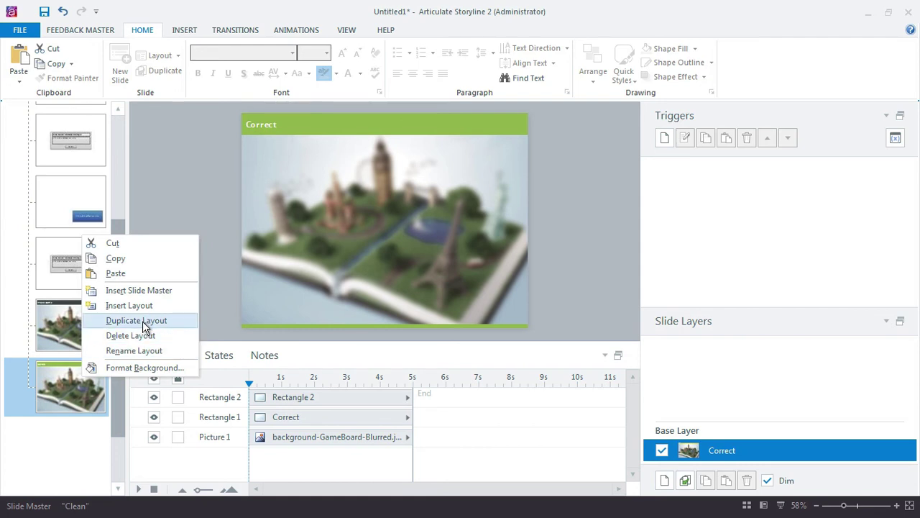
pyautogui.click(142, 321)
pyautogui.click(310, 126)
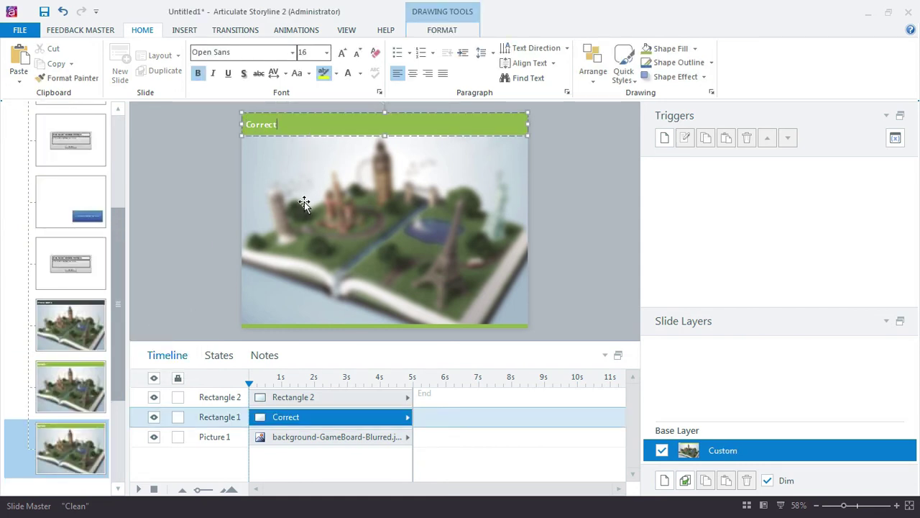
pyautogui.keyDown('shift'); pyautogui.click(275, 325); pyautogui.keyUp('shift')
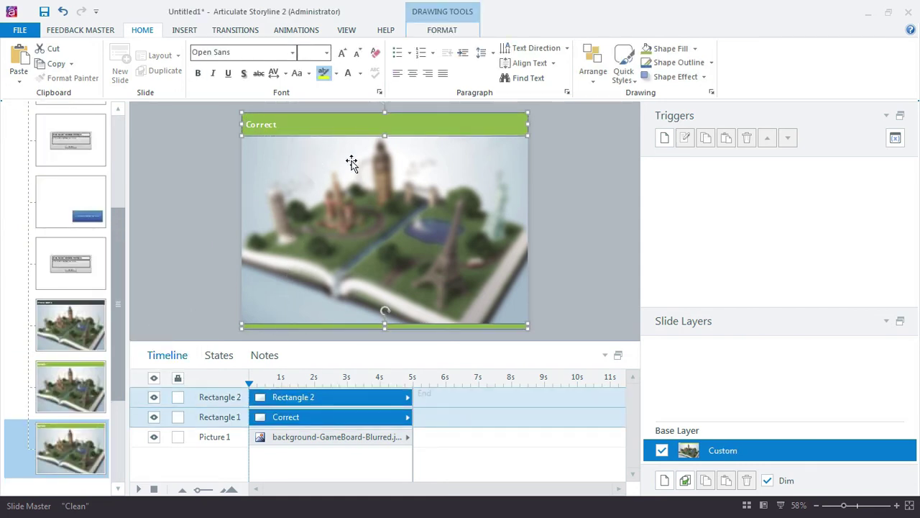
pyautogui.click(443, 32)
pyautogui.click(597, 49)
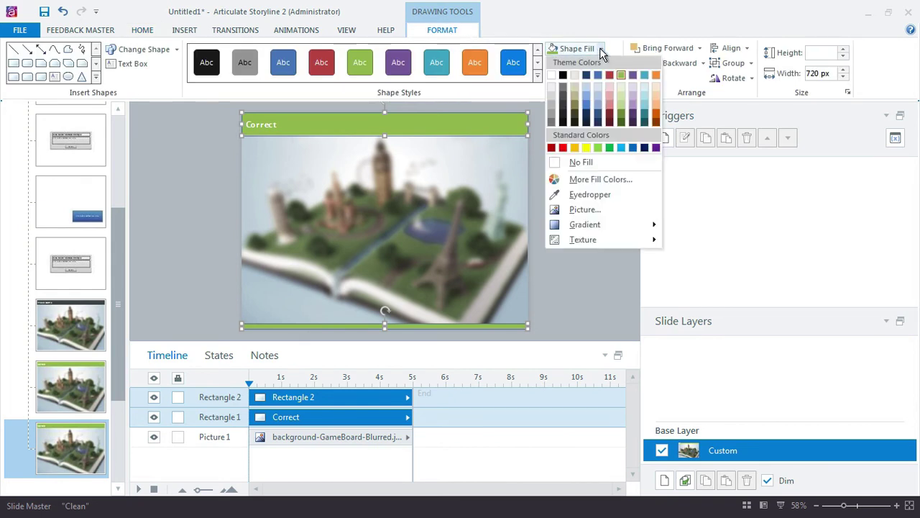
pyautogui.click(612, 84)
# Change the copied banner's title text to 'Incorrect'
pyautogui.click(263, 126)
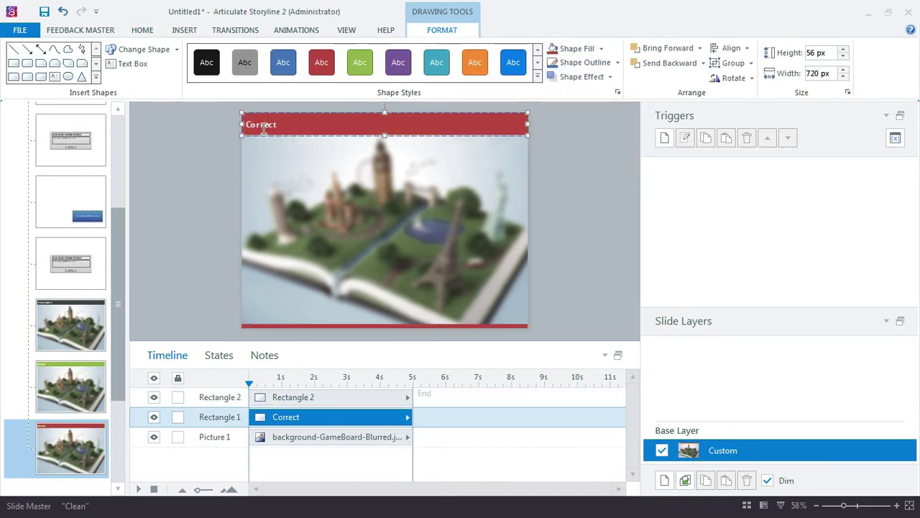
pyautogui.click(264, 128)
pyautogui.write('Incorre')
pyautogui.click(189, 136)
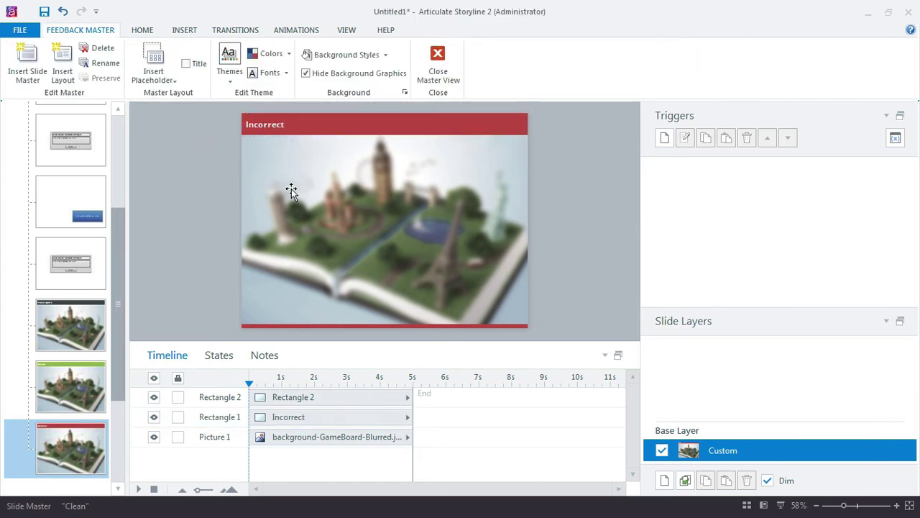
pyautogui.click(184, 30)
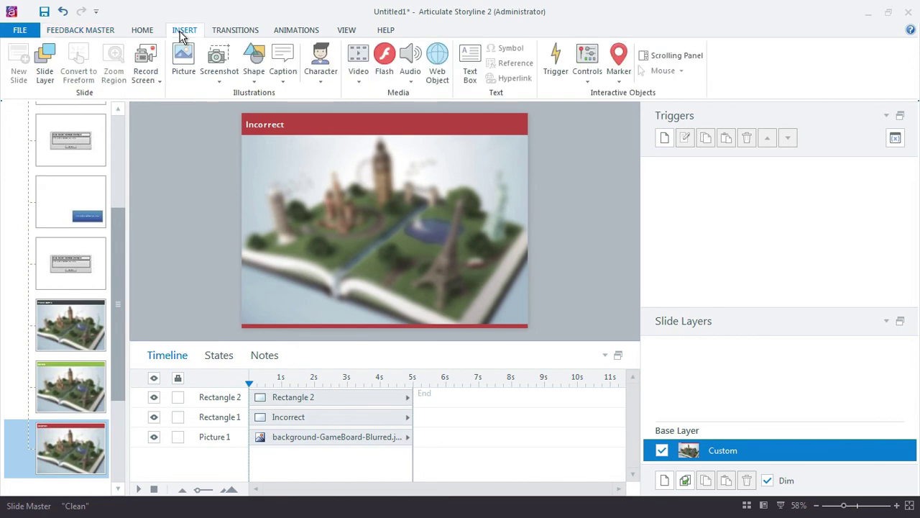
# Draw a large rectangle across the slide middle and square off its rounded corners
pyautogui.click(253, 75)
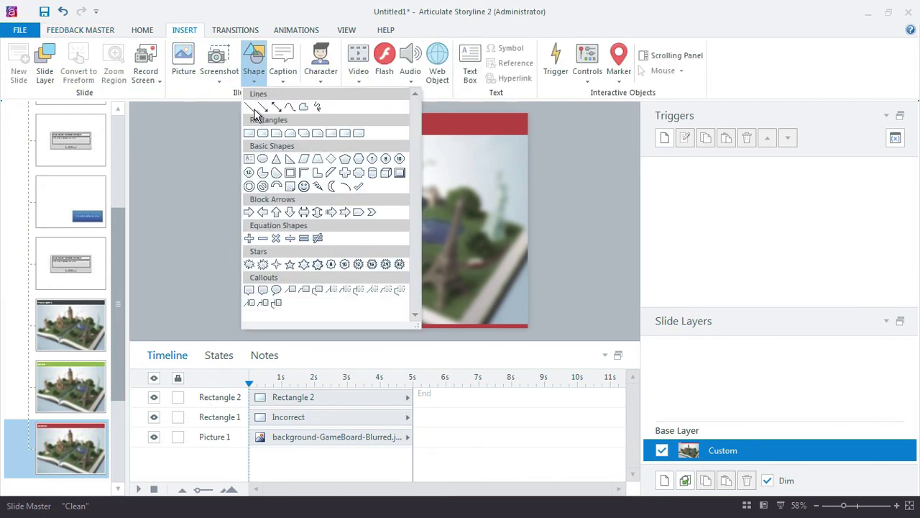
pyautogui.click(263, 133)
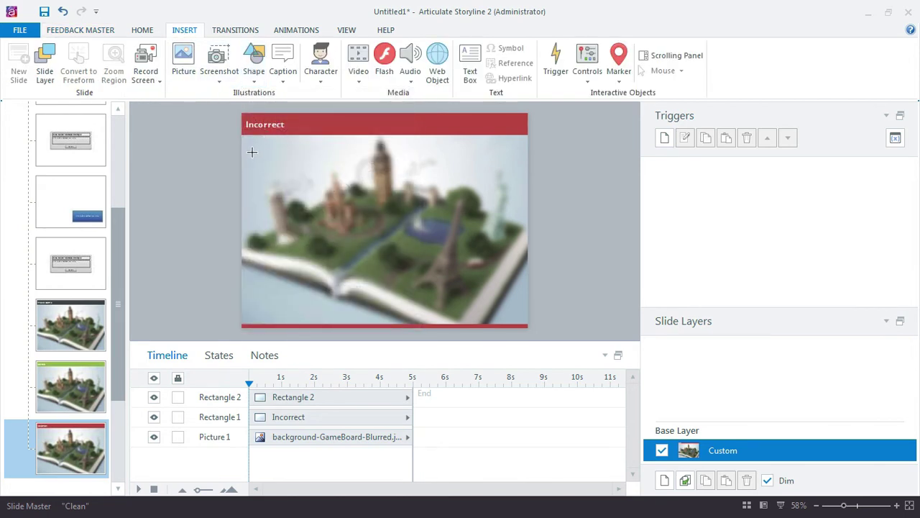
pyautogui.moveTo(251, 152); pyautogui.dragTo(508, 280)
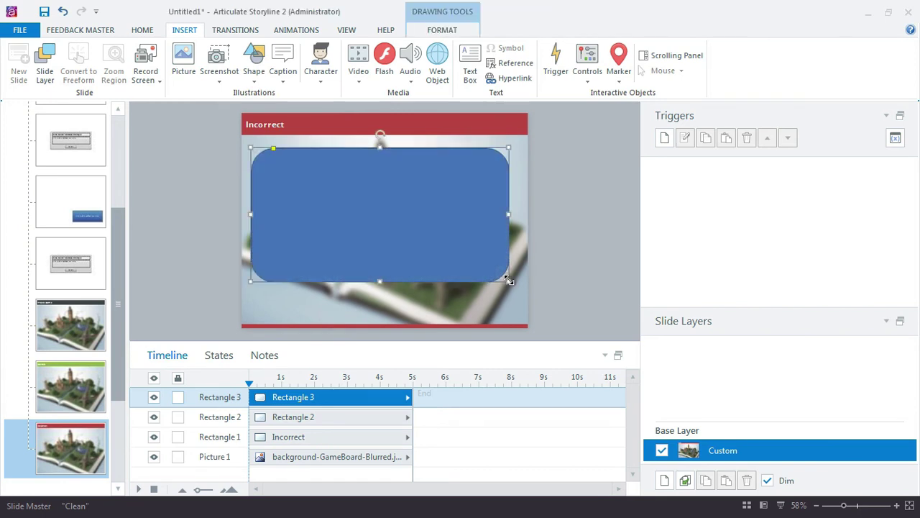
pyautogui.moveTo(273, 149); pyautogui.dragTo(256, 147)
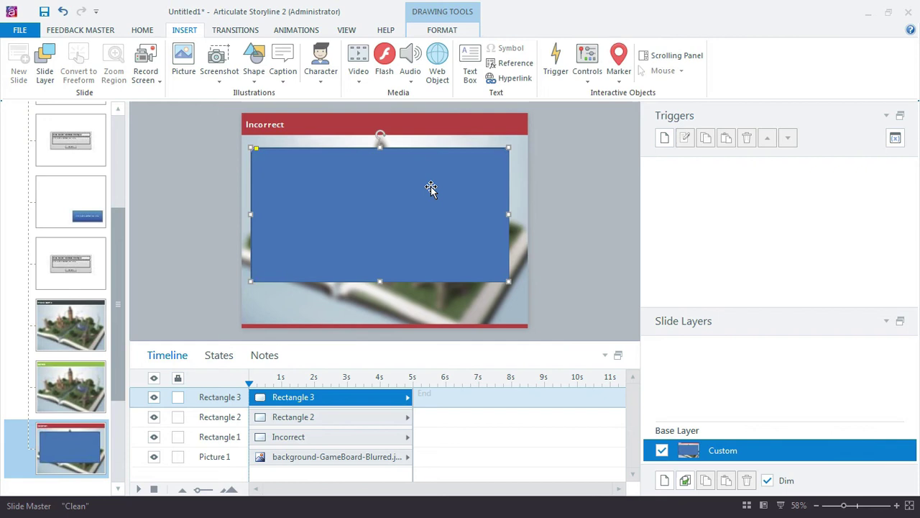
pyautogui.moveTo(430, 188); pyautogui.dragTo(435, 187)
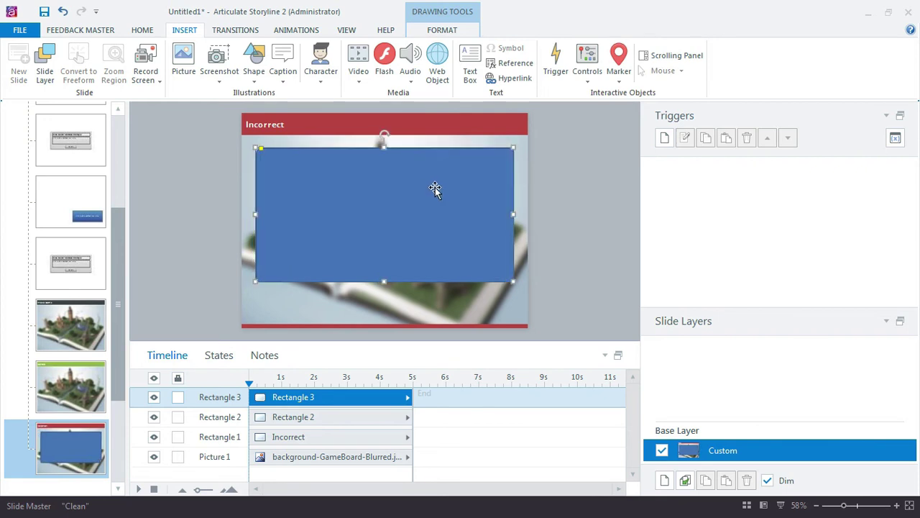
# Give the rectangle a white fill and an outline colour
pyautogui.click(438, 29)
pyautogui.click(601, 48)
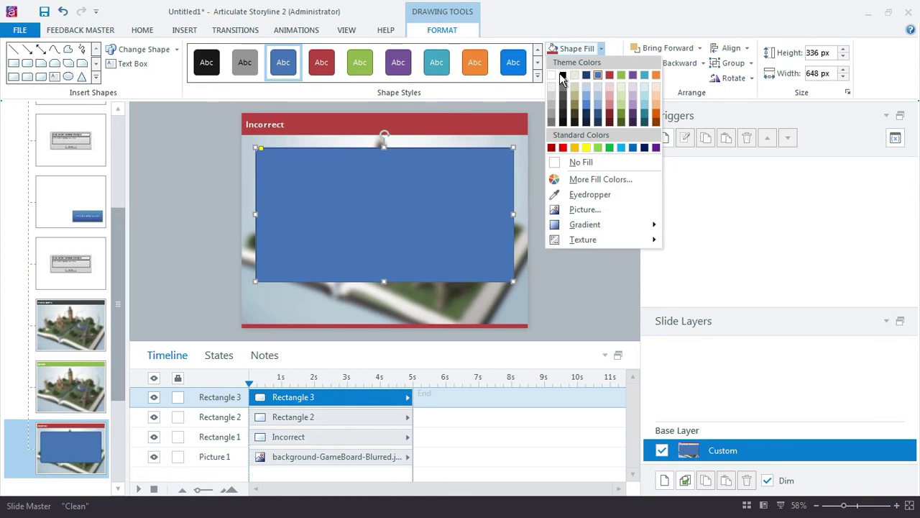
pyautogui.click(557, 78)
pyautogui.click(617, 62)
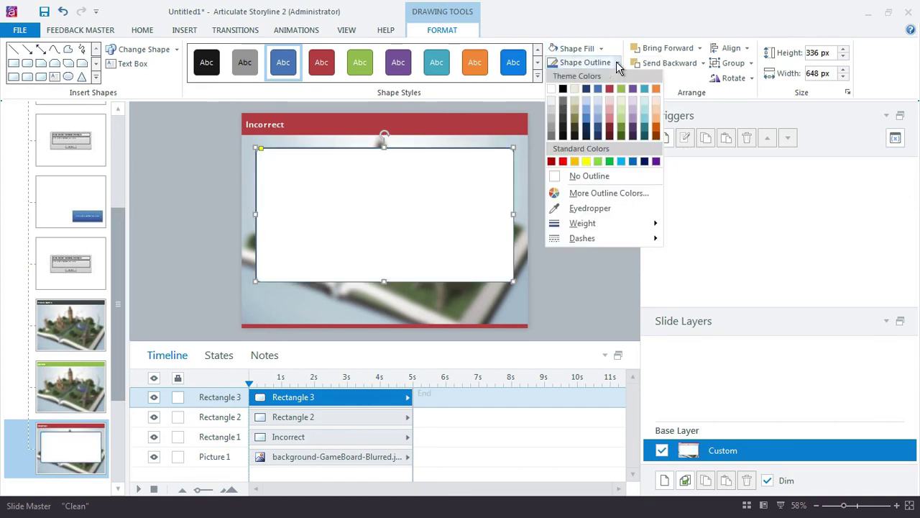
pyautogui.click(554, 123)
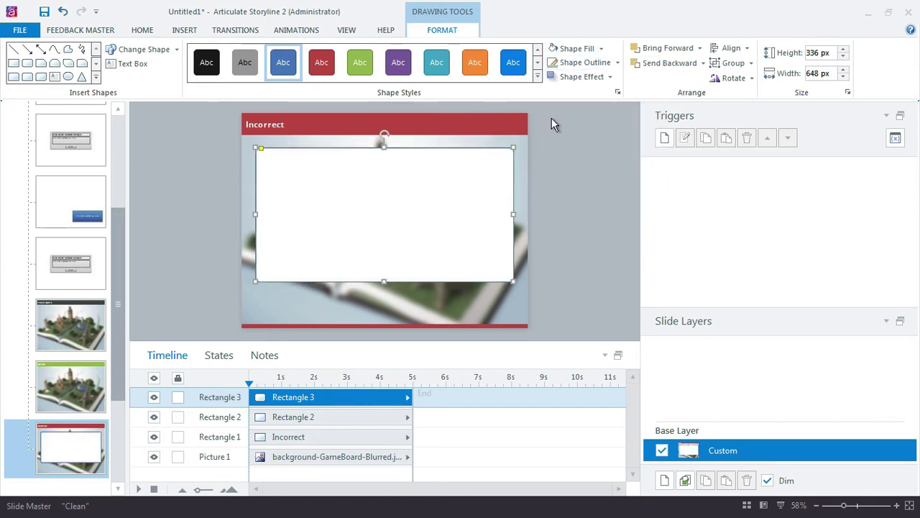
pyautogui.click(557, 161)
# Set the white panel's transparency to 20% in Format Shape
pyautogui.rightClick(444, 185)
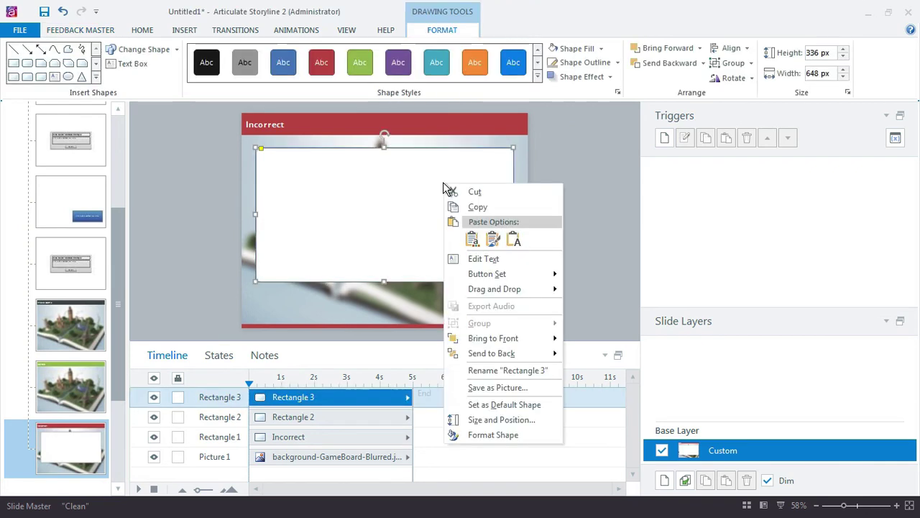
pyautogui.click(496, 436)
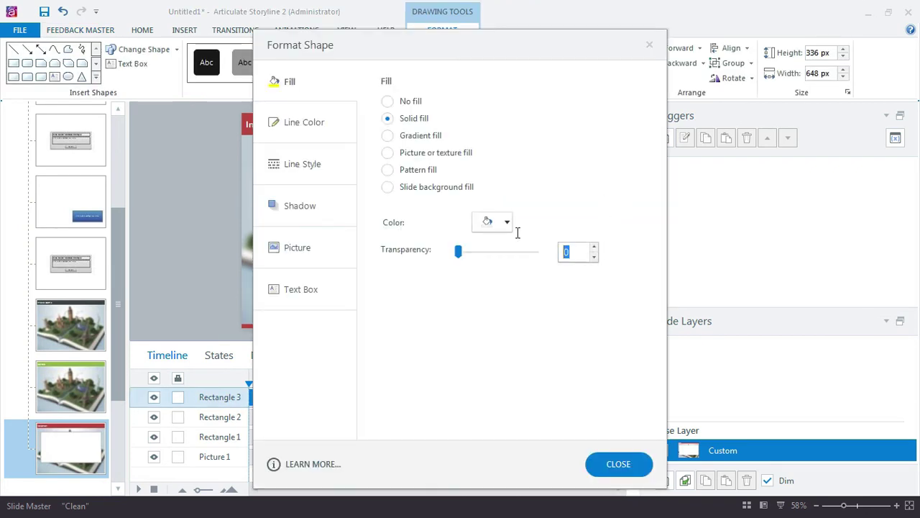
pyautogui.moveTo(456, 43); pyautogui.dragTo(605, 33)
pyautogui.write('20')
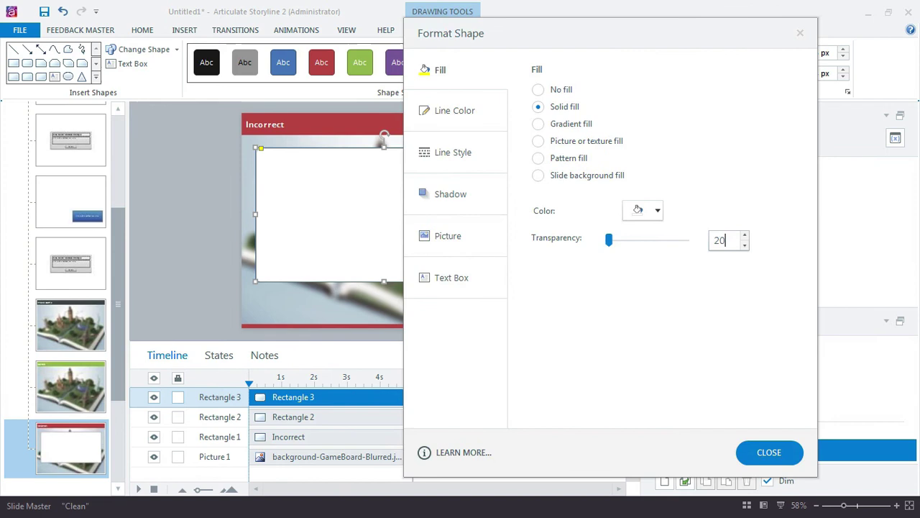
pyautogui.press('Tab')
pyautogui.click(769, 453)
pyautogui.click(558, 236)
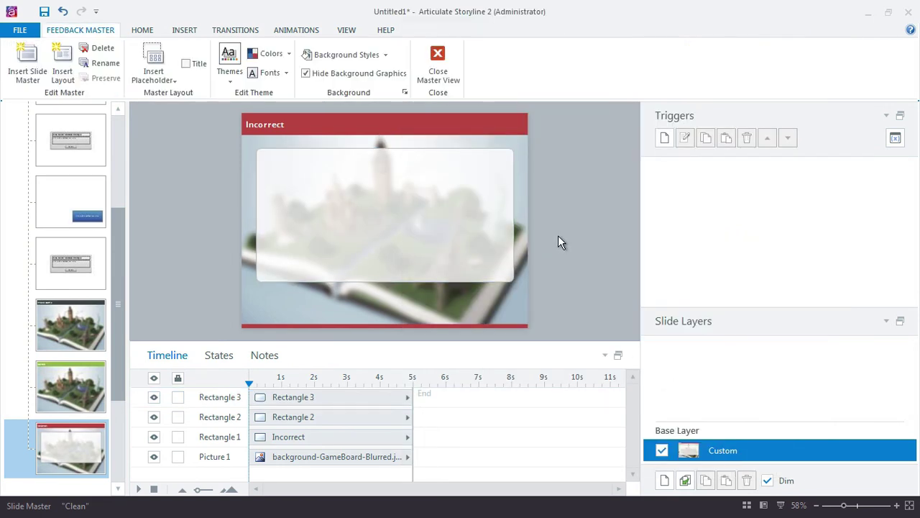
# Centre the translucent panel horizontally and copy it onto the Correct layout
pyautogui.click(416, 219)
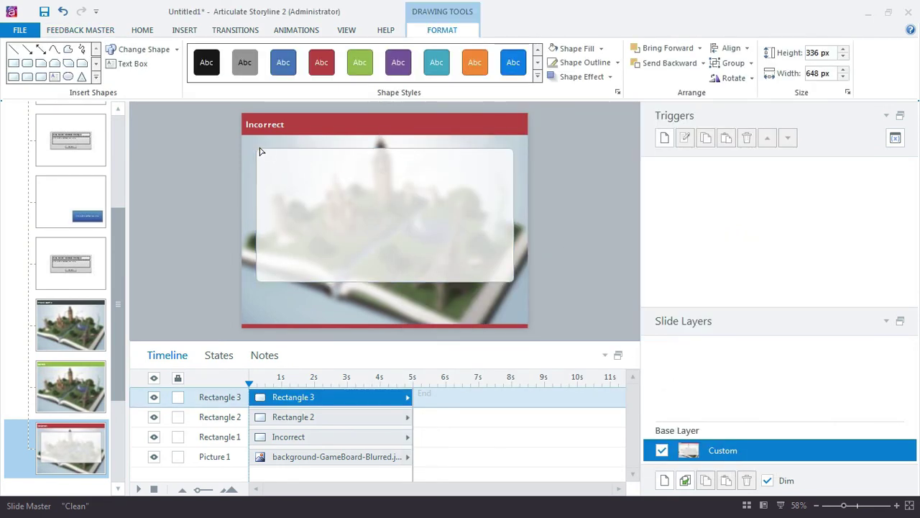
pyautogui.click(261, 151)
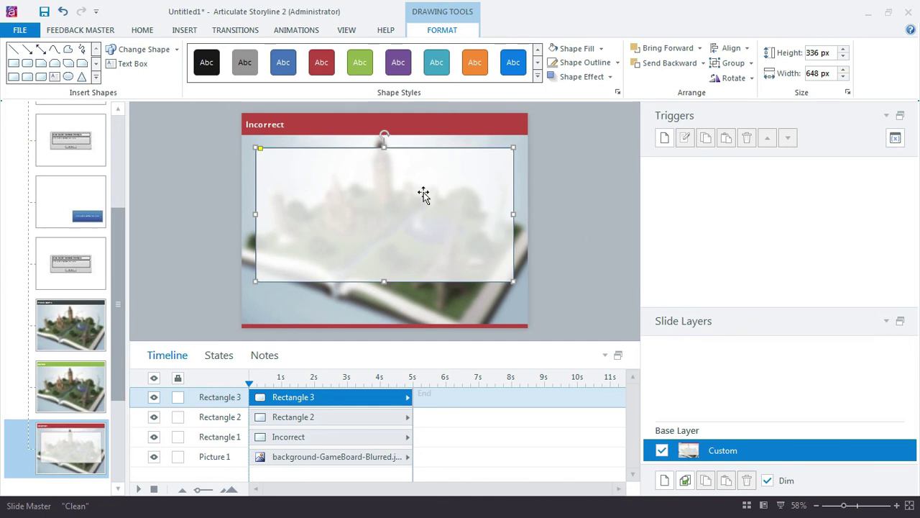
pyautogui.click(726, 49)
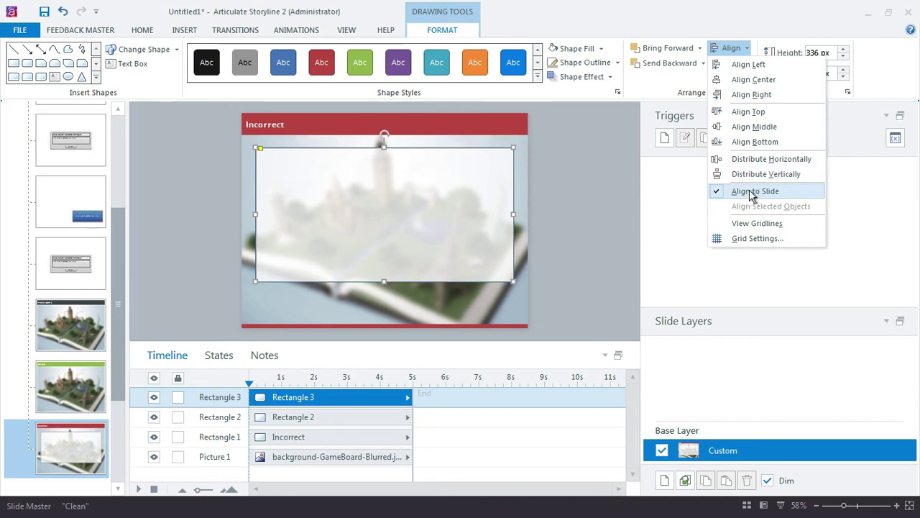
pyautogui.click(754, 80)
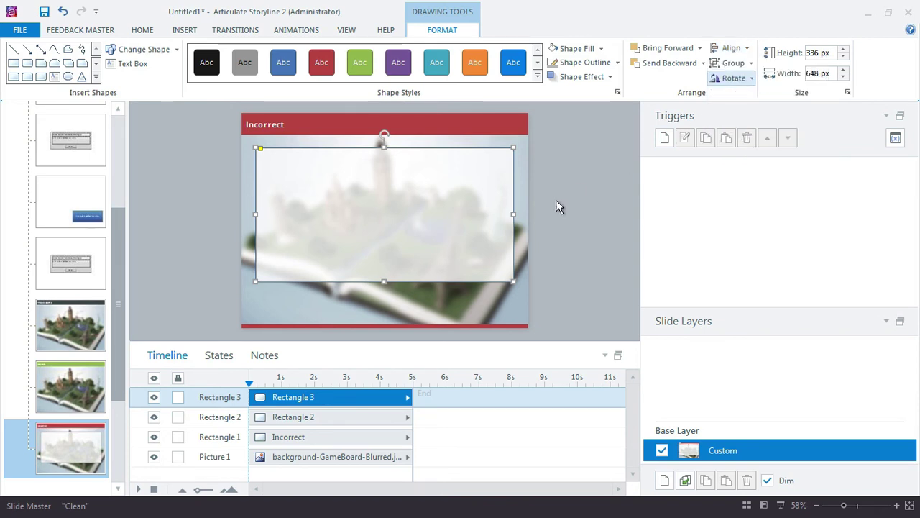
pyautogui.click(555, 202)
pyautogui.click(473, 188)
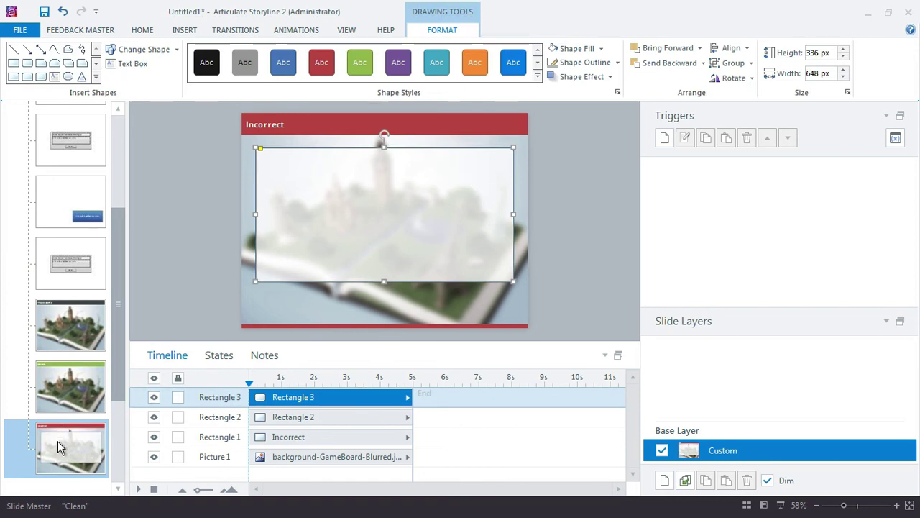
pyautogui.moveTo(62, 443); pyautogui.dragTo(72, 390)
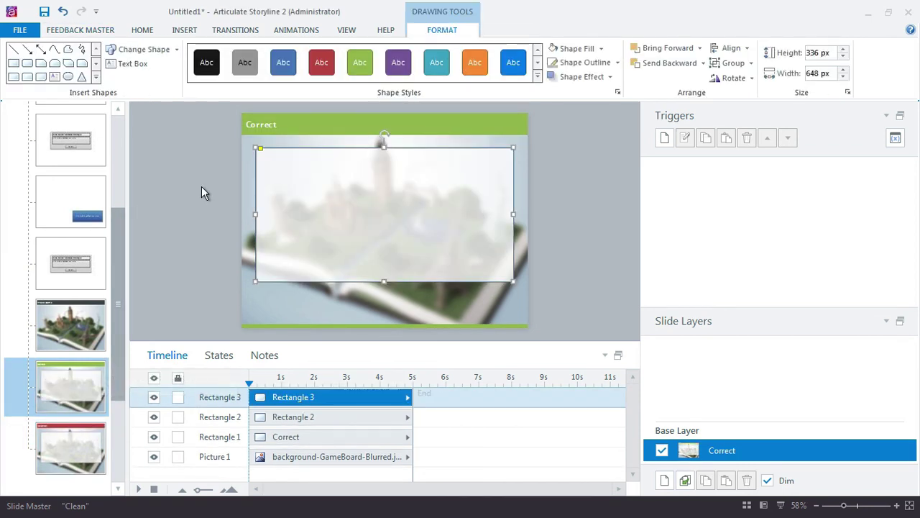
# Add a text placeholder reading 'Add Correct feedback here' sized to the Correct layout's panel
pyautogui.click(202, 187)
pyautogui.click(154, 78)
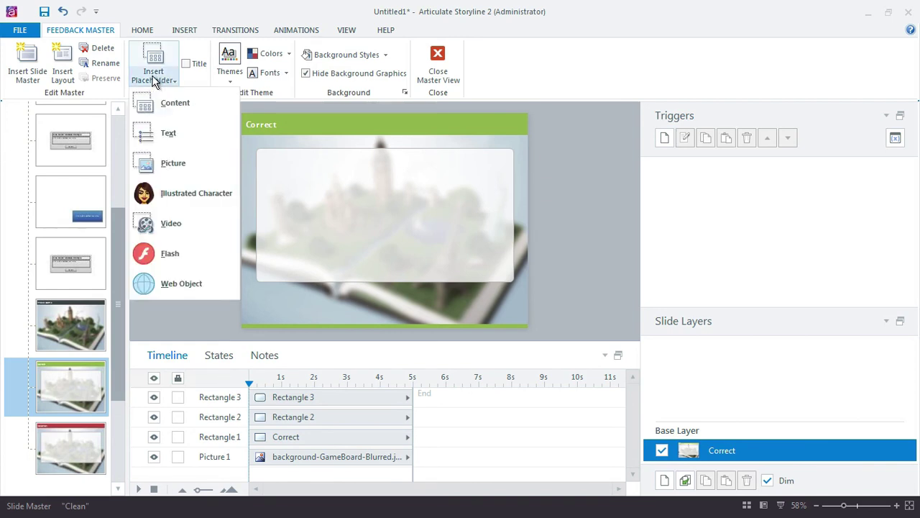
pyautogui.click(170, 136)
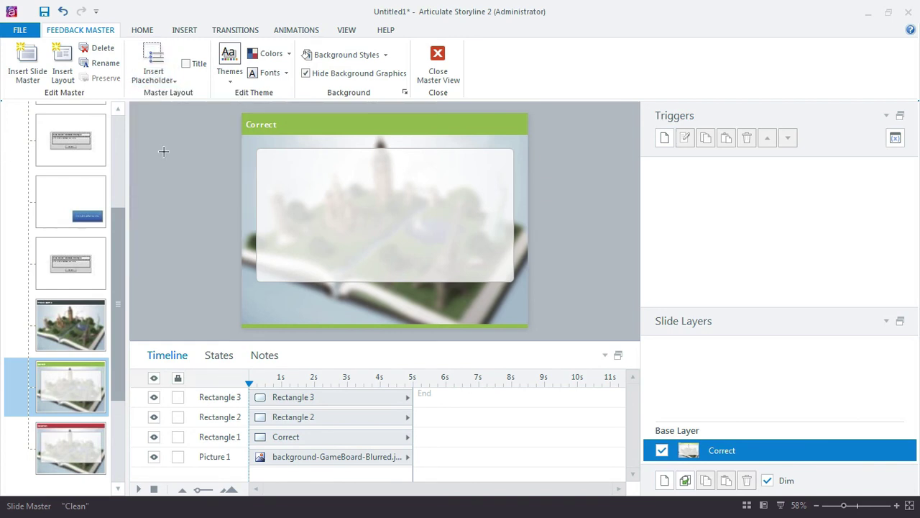
pyautogui.click(164, 150)
pyautogui.moveTo(205, 173); pyautogui.dragTo(283, 172)
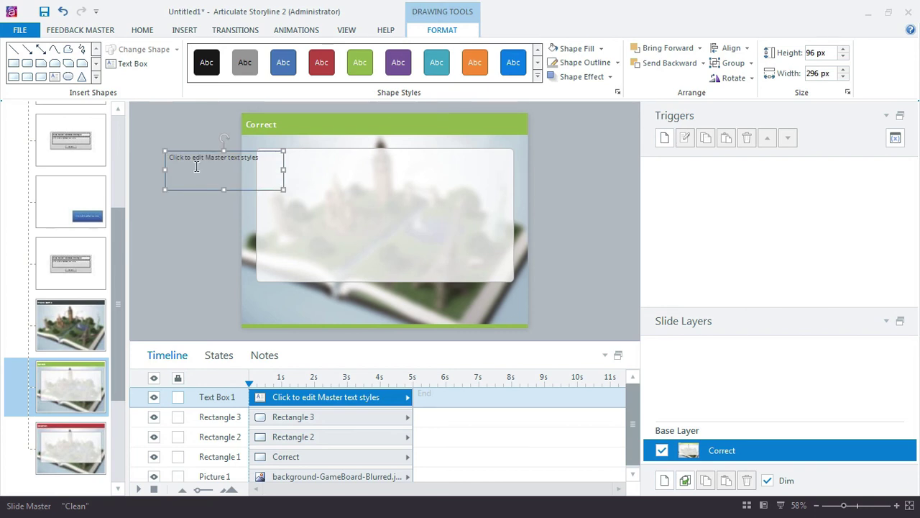
pyautogui.tripleClick(258, 159)
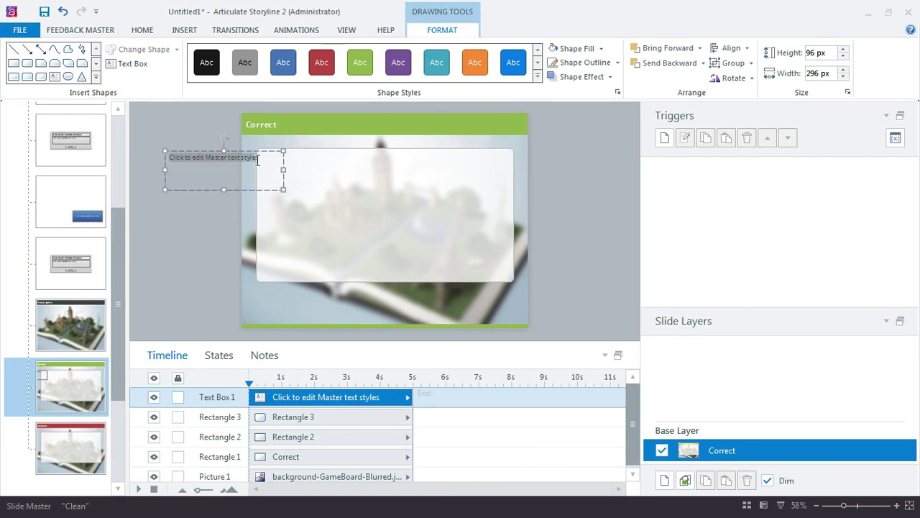
pyautogui.write('Add')
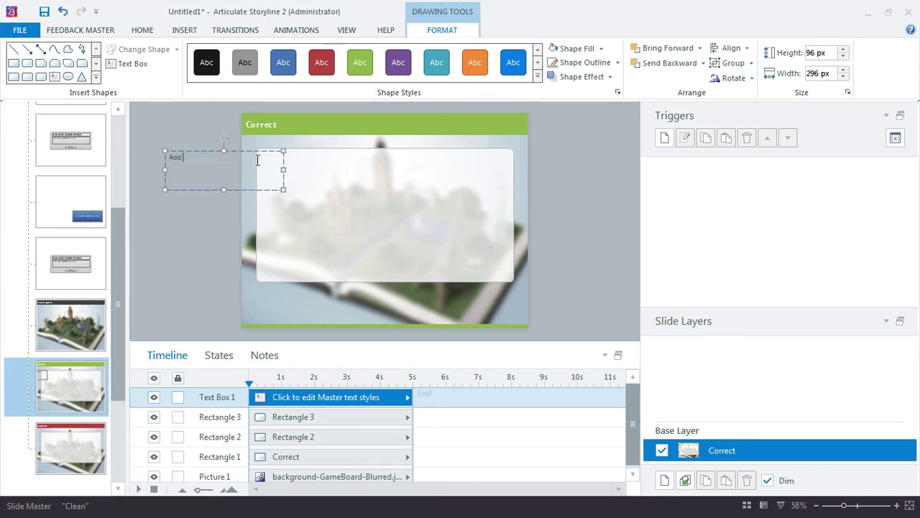
pyautogui.write(' Correct feedback here')
pyautogui.moveTo(249, 153); pyautogui.dragTo(346, 155)
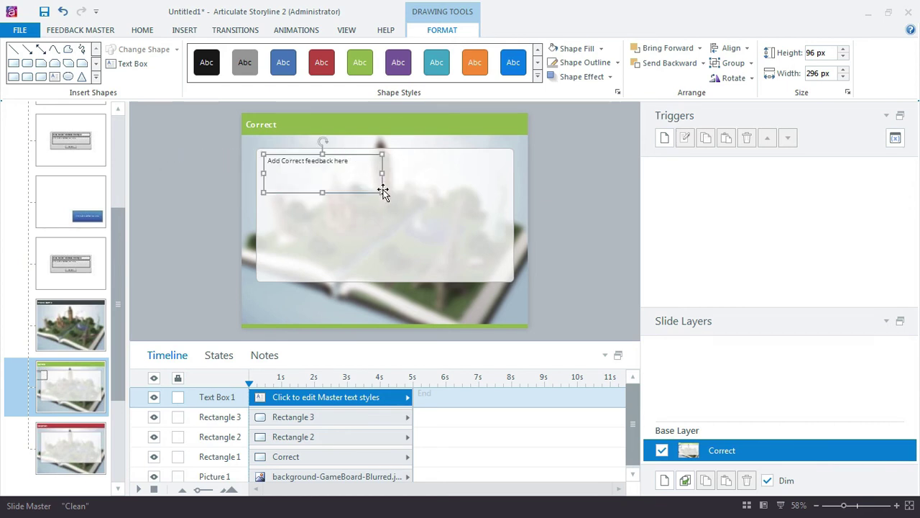
pyautogui.moveTo(382, 191); pyautogui.dragTo(509, 278)
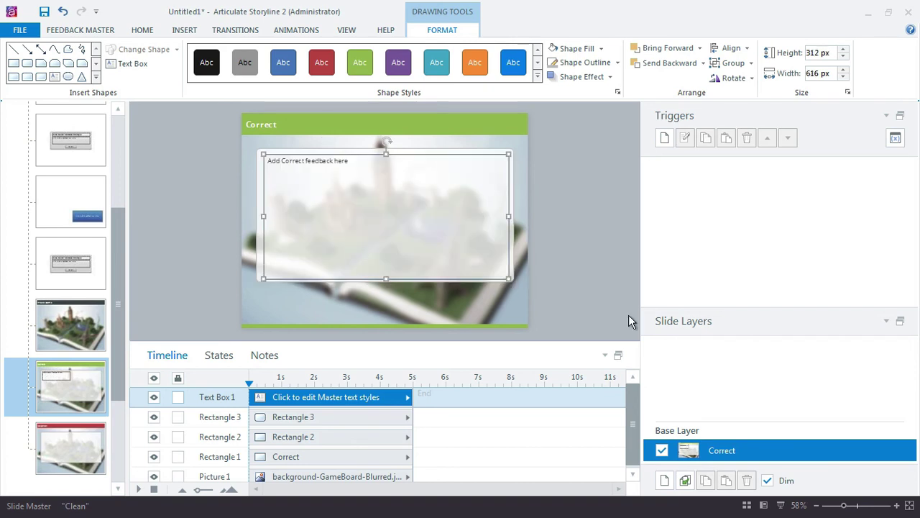
pyautogui.click(598, 307)
# On the Incorrect layout, add a panel-sized text placeholder reading 'Add Incorrect feedback here'
pyautogui.click(88, 447)
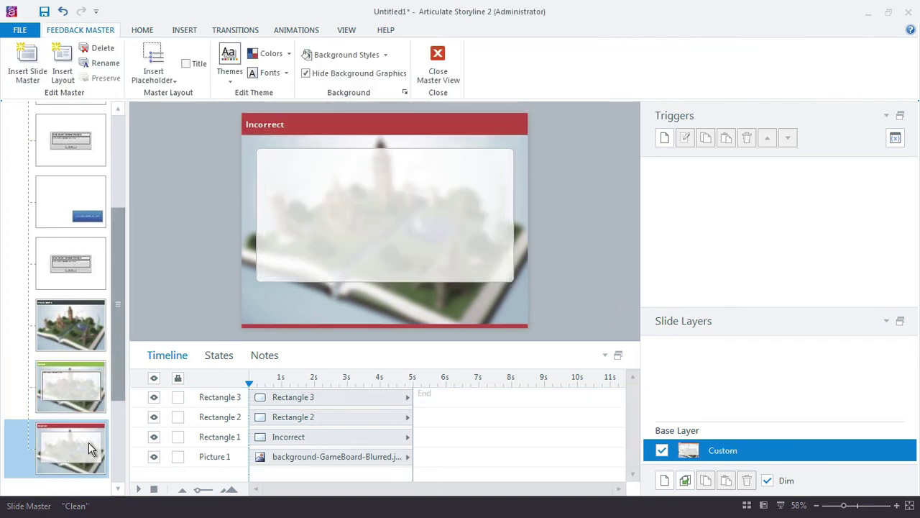
pyautogui.click(156, 78)
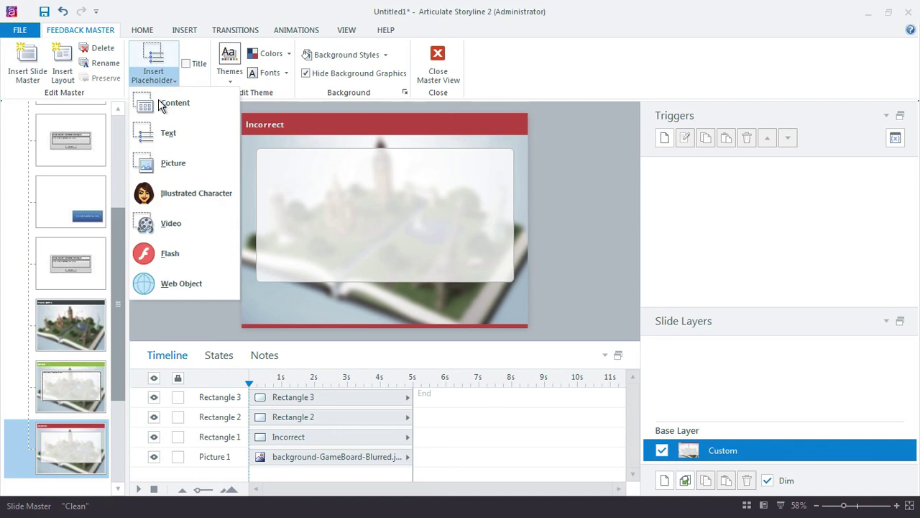
pyautogui.click(173, 140)
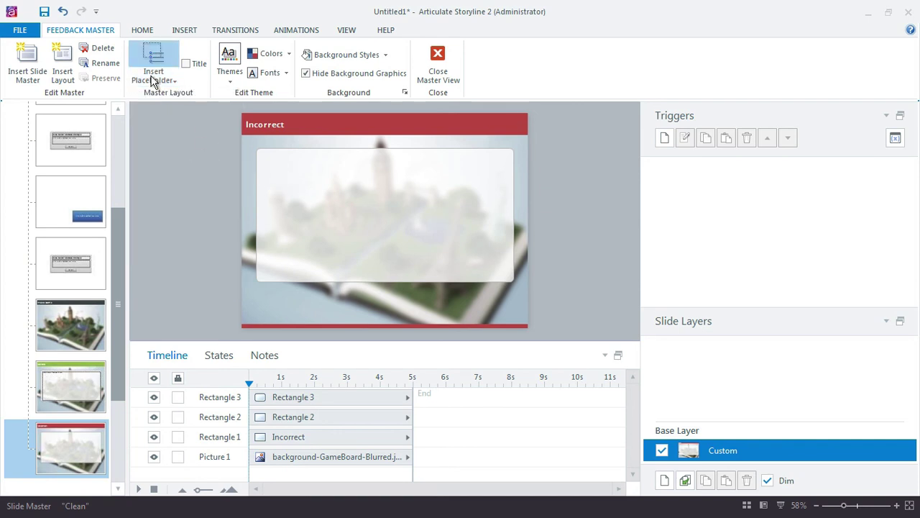
pyautogui.click(151, 81)
pyautogui.click(185, 137)
pyautogui.click(203, 173)
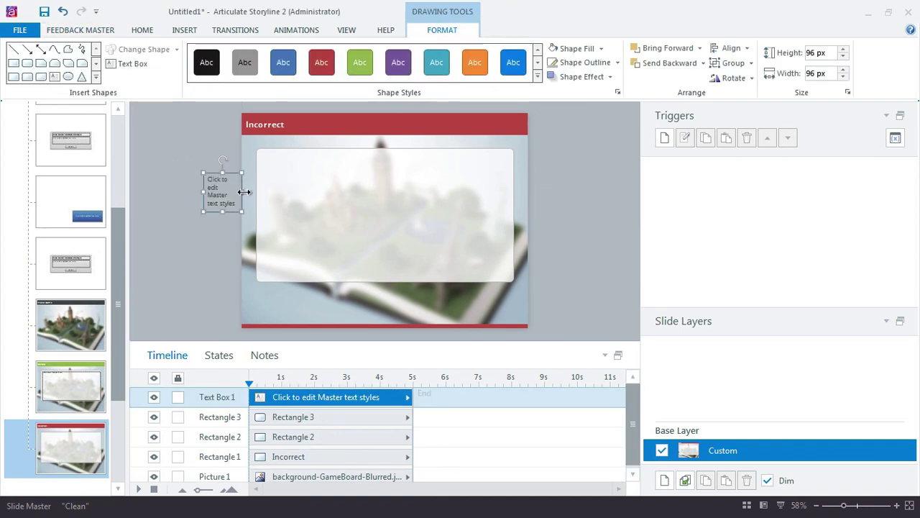
pyautogui.moveTo(228, 175); pyautogui.dragTo(286, 156)
pyautogui.moveTo(304, 189); pyautogui.dragTo(505, 275)
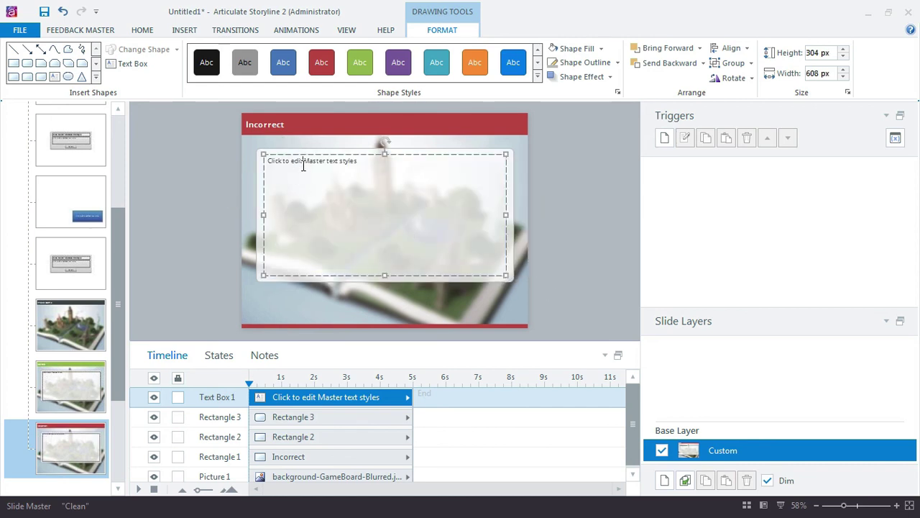
pyautogui.tripleClick(303, 165)
pyautogui.write('Add Incorrect feedback here')
# Review the Travel Game, Correct and Incorrect layouts, then close Feedback Master view
pyautogui.click(202, 179)
pyautogui.click(60, 402)
pyautogui.click(54, 340)
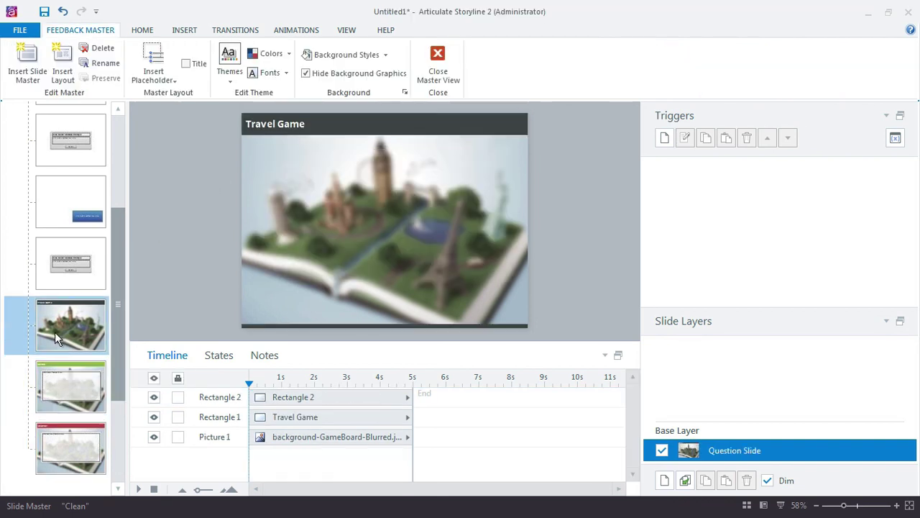
pyautogui.click(60, 378)
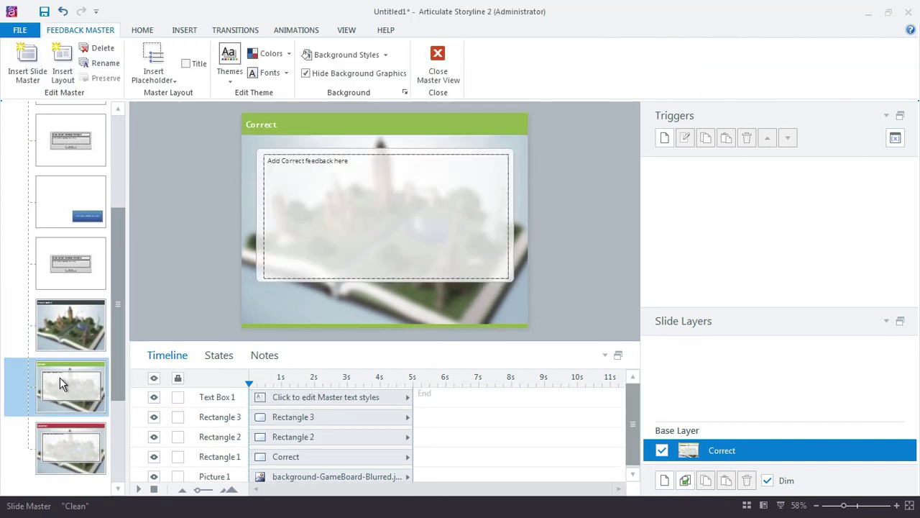
pyautogui.click(67, 440)
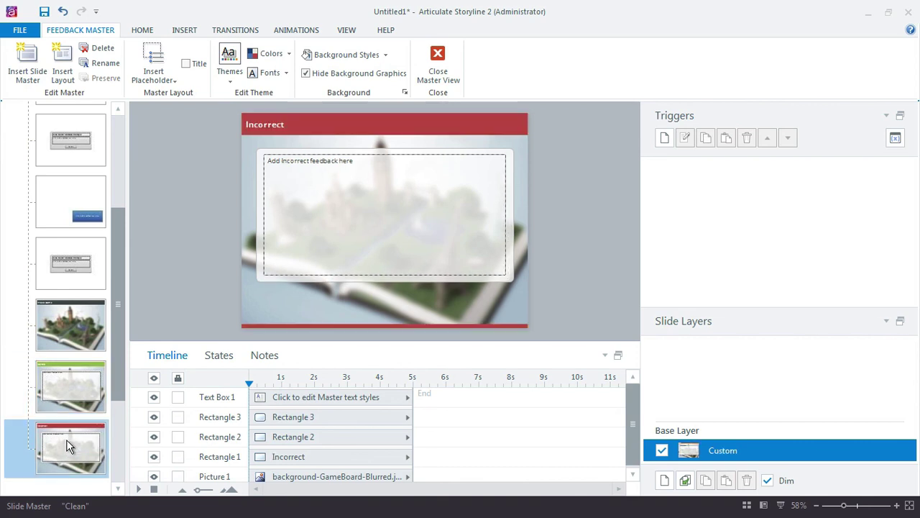
pyautogui.click(59, 380)
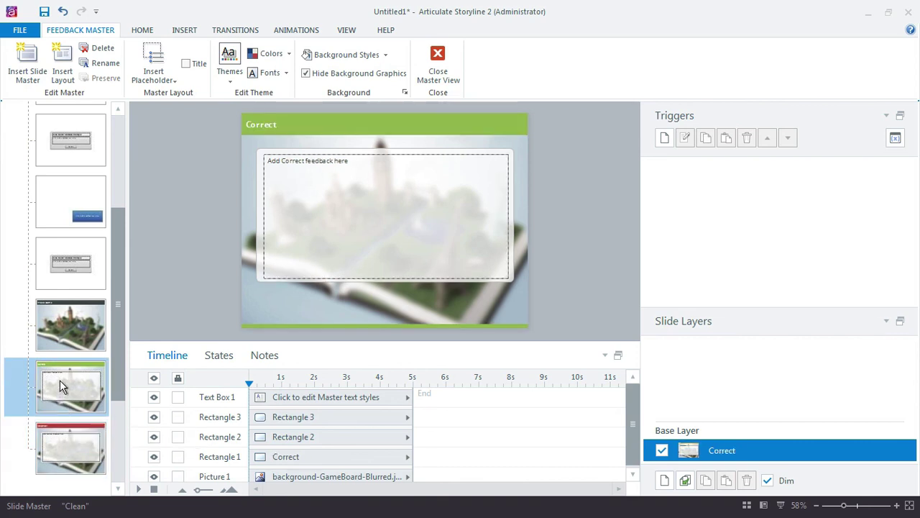
pyautogui.click(446, 72)
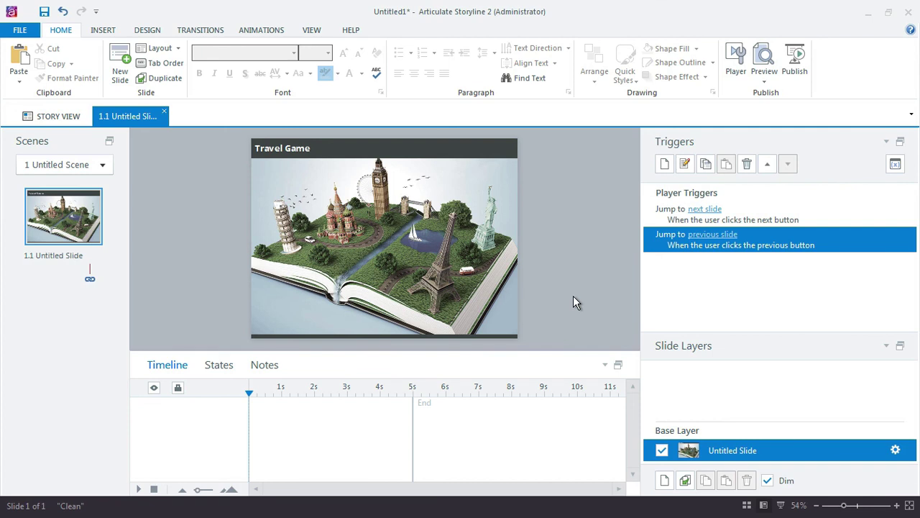
# Save the project as 'TravelGame-Tutorial' in the Travel Game folder
pyautogui.hotkey('ctrl', 's')
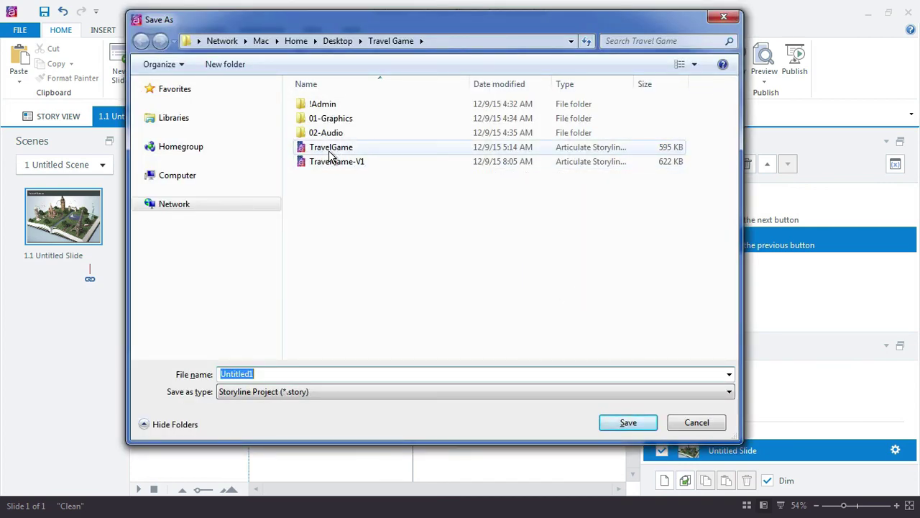
pyautogui.write('Tra')
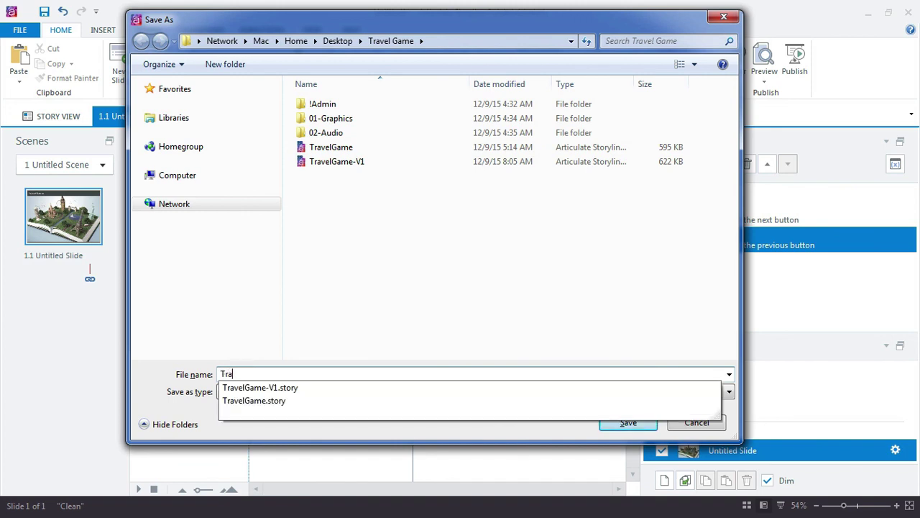
pyautogui.write('velGame-')
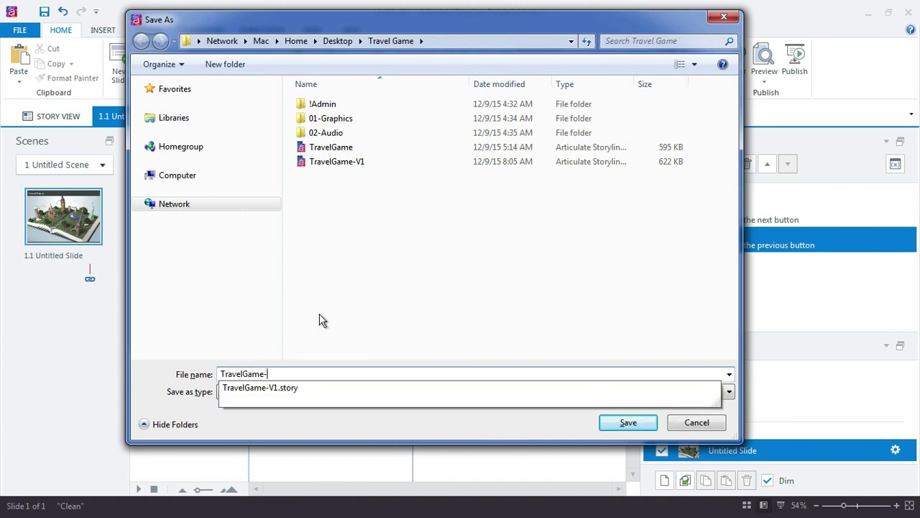
pyautogui.write('Tutorial')
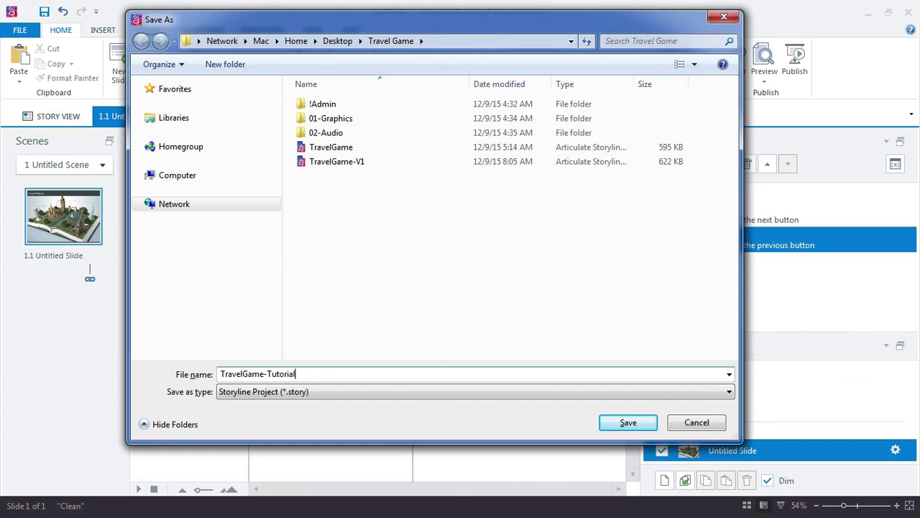
pyautogui.click(628, 423)
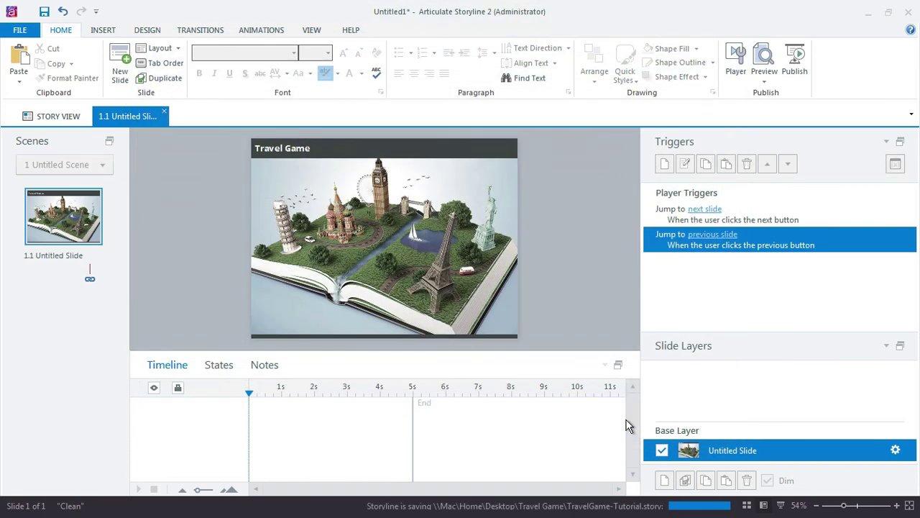